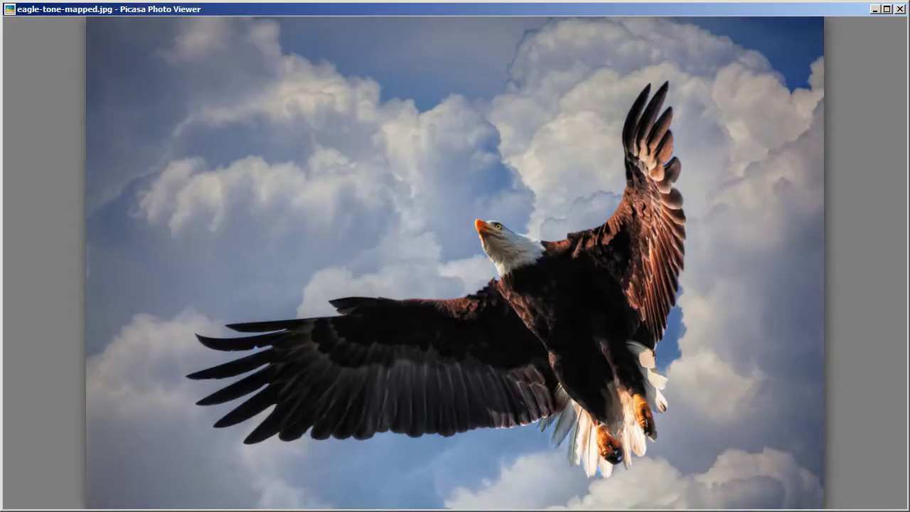
Step: Browse the eagle project images from the original eagle.jpg through the cloud background, composite and tone-mapped versions
mouse_move(345, 482)
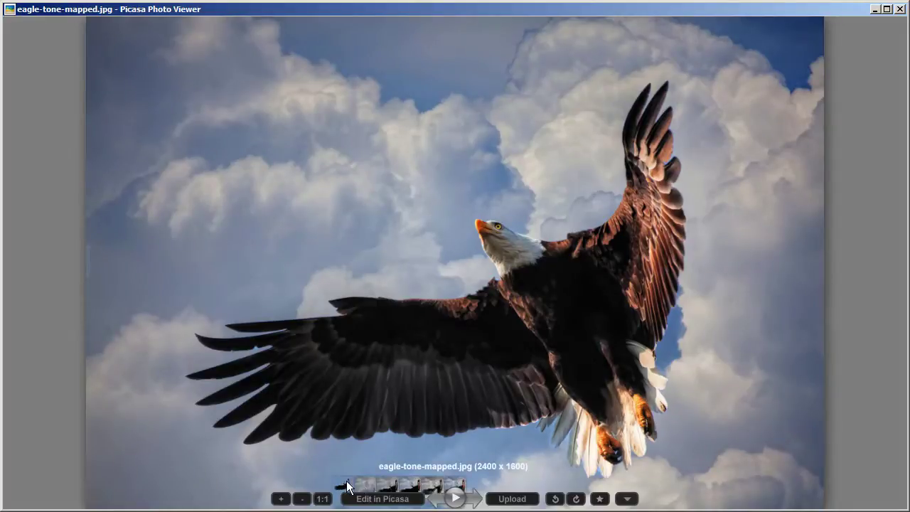
click(345, 486)
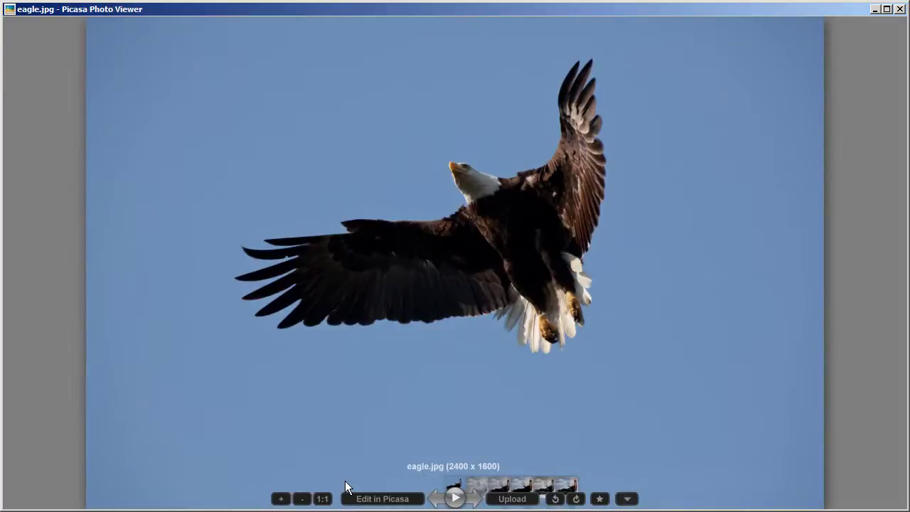
click(474, 498)
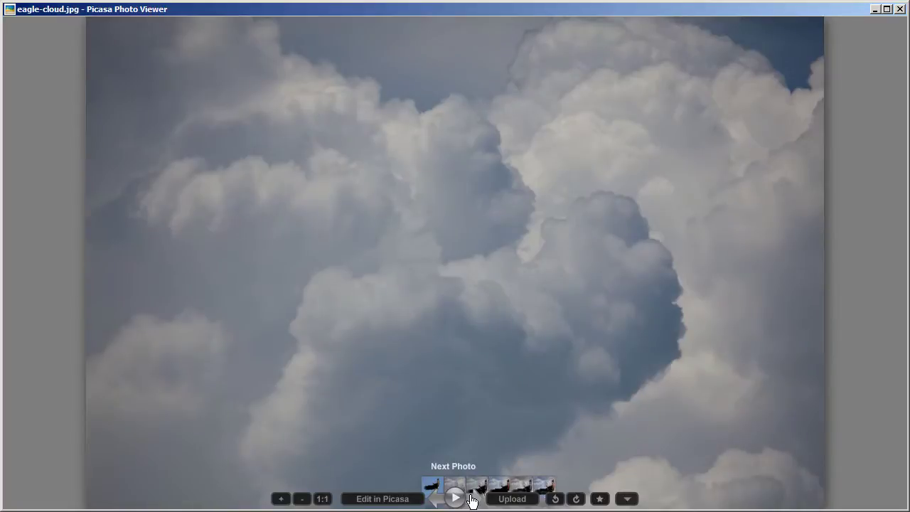
click(472, 500)
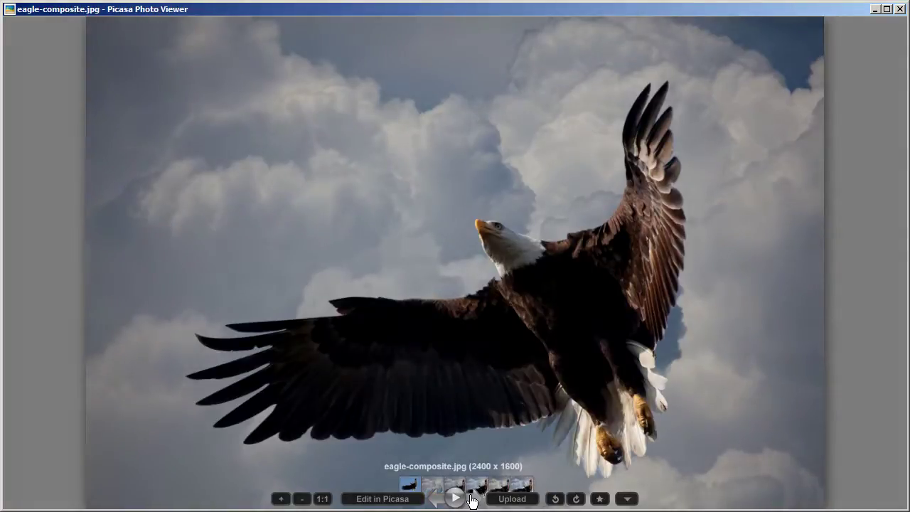
click(472, 500)
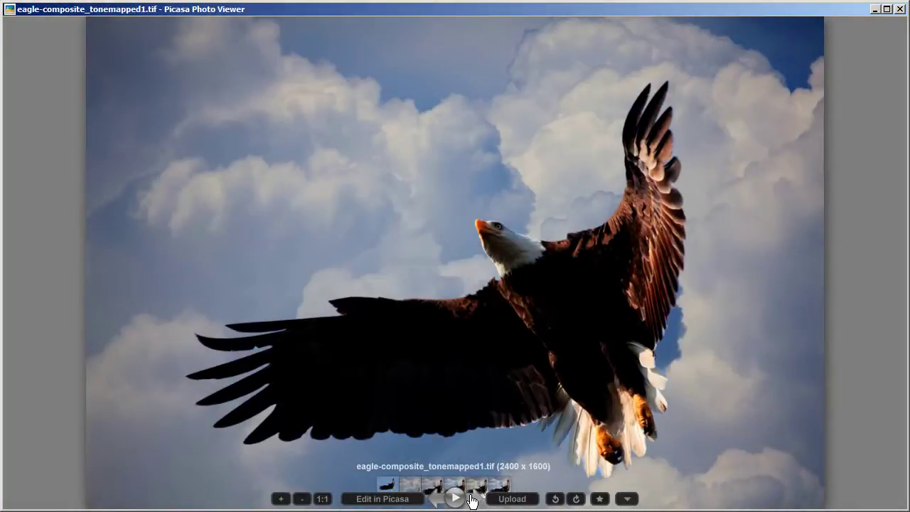
click(472, 500)
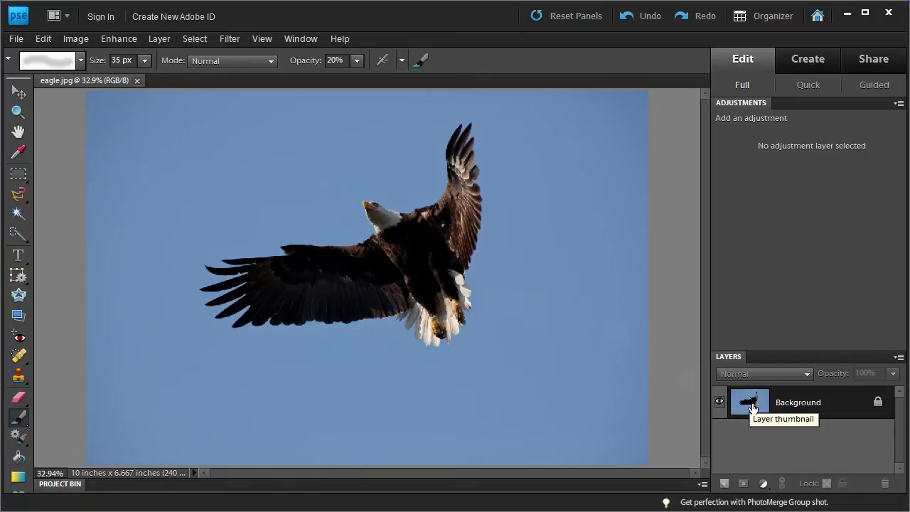
Step: Duplicate the Background layer of eagle.jpg and open the copy in the Topaz DeNoise 5 filter
drag(753, 408, 753, 403)
key(ctrl+j)
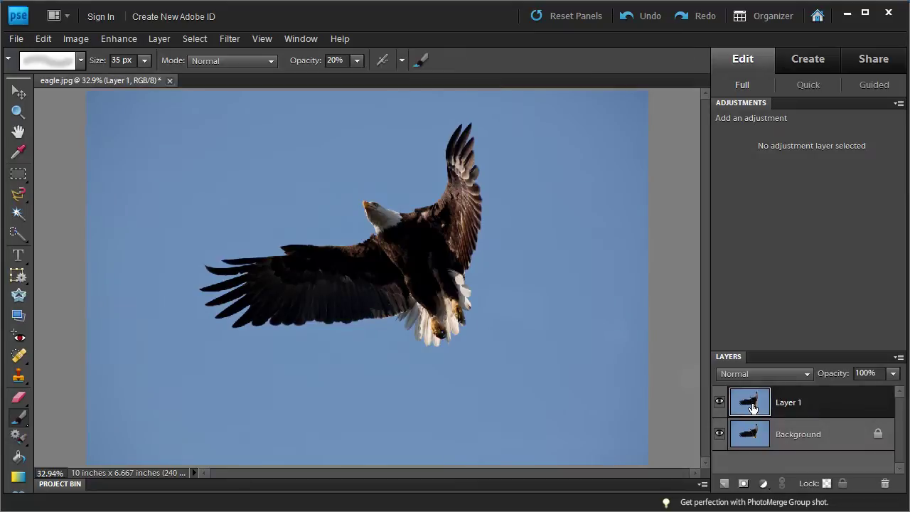
key(z)
mouse_move(334, 173)
mouse_down()
mouse_move(418, 224)
mouse_move(426, 244)
mouse_up()
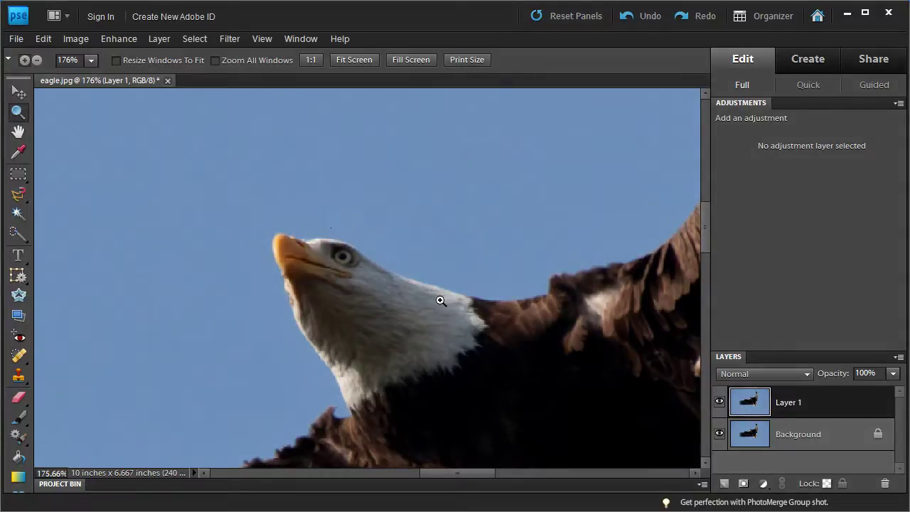
click(232, 39)
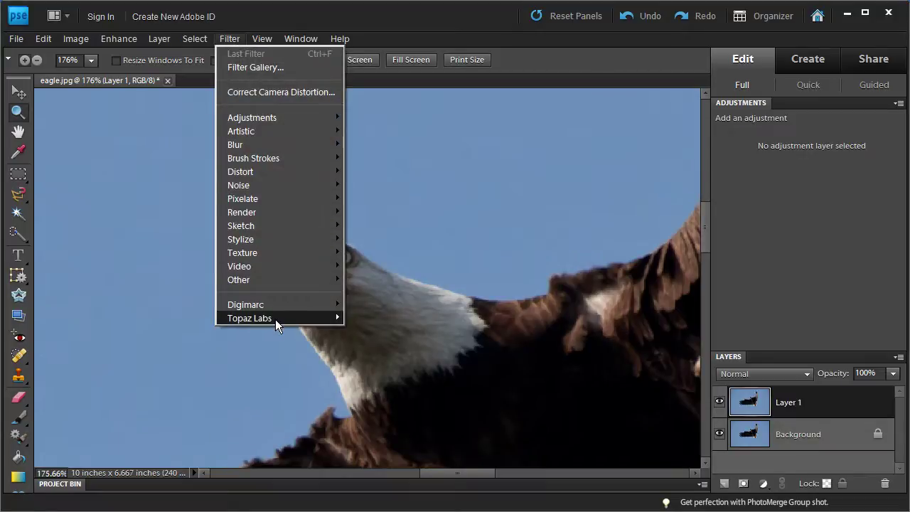
mouse_move(305, 319)
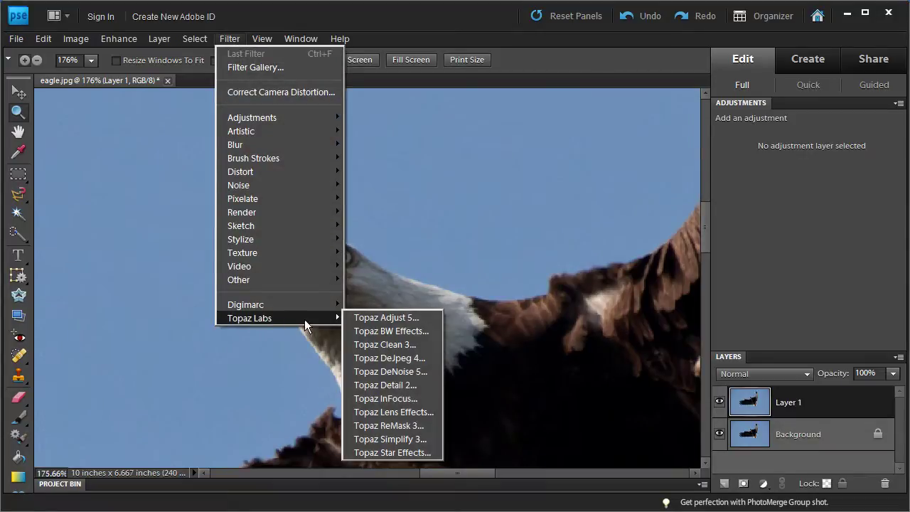
click(390, 371)
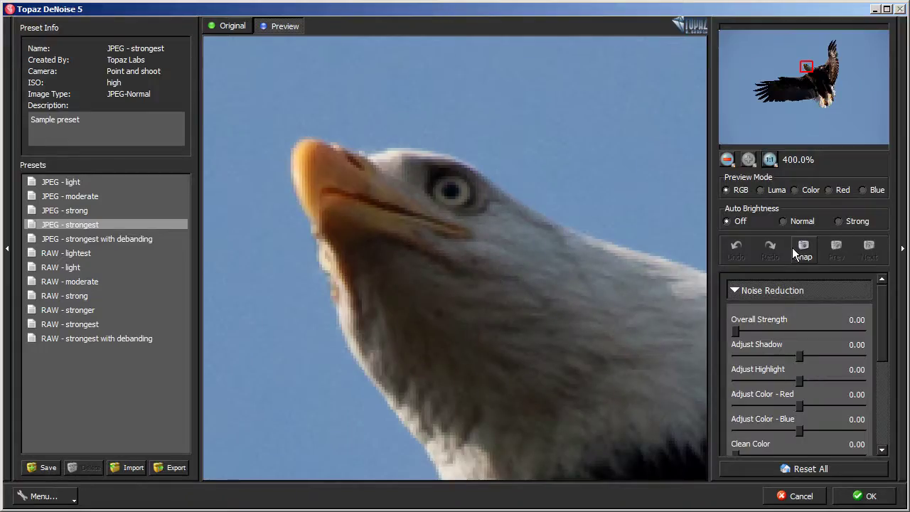
Step: Apply the JPEG - strong noise reduction preset to the layer after comparing it with the original
click(142, 310)
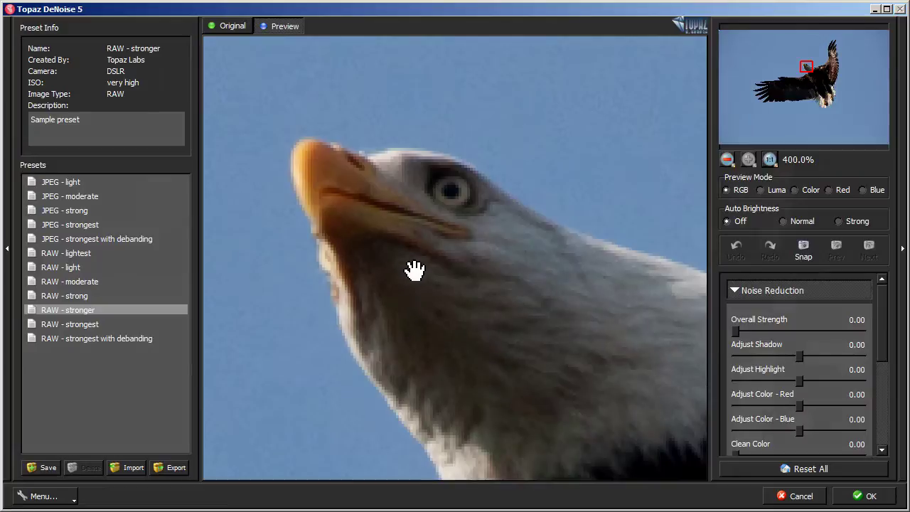
click(141, 210)
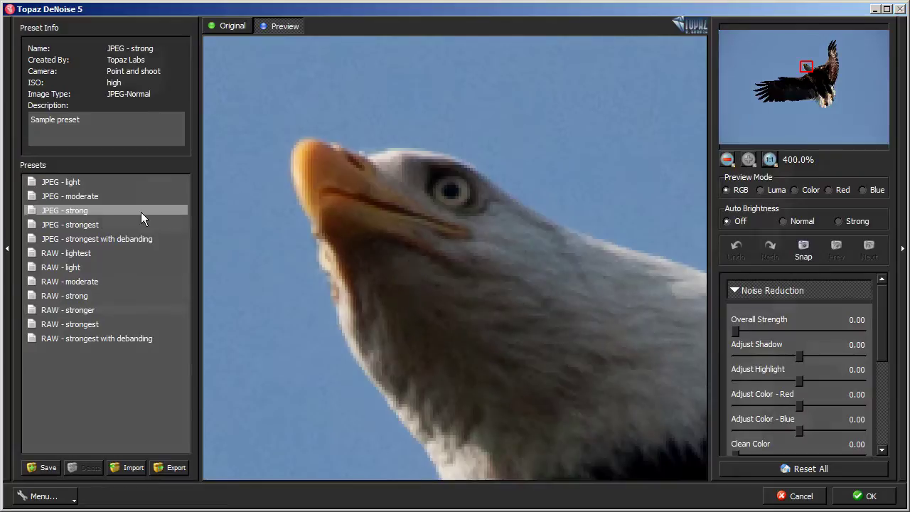
click(74, 214)
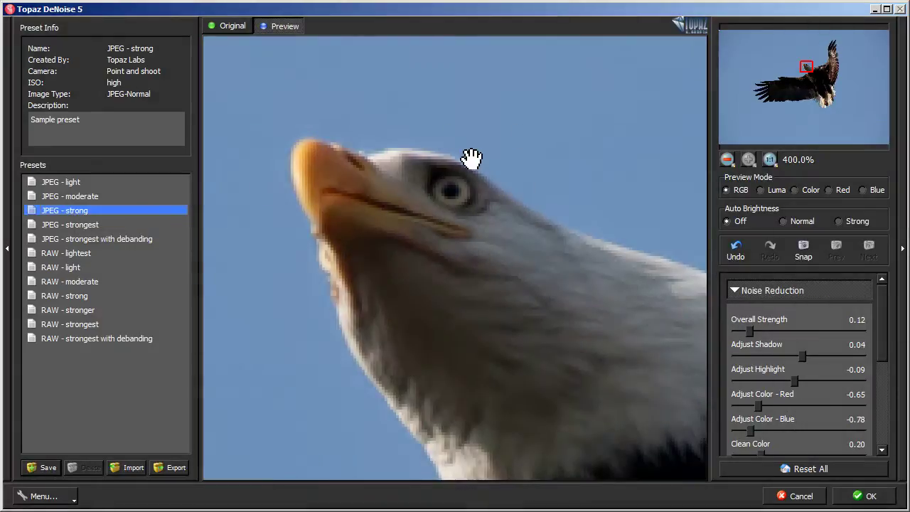
click(232, 26)
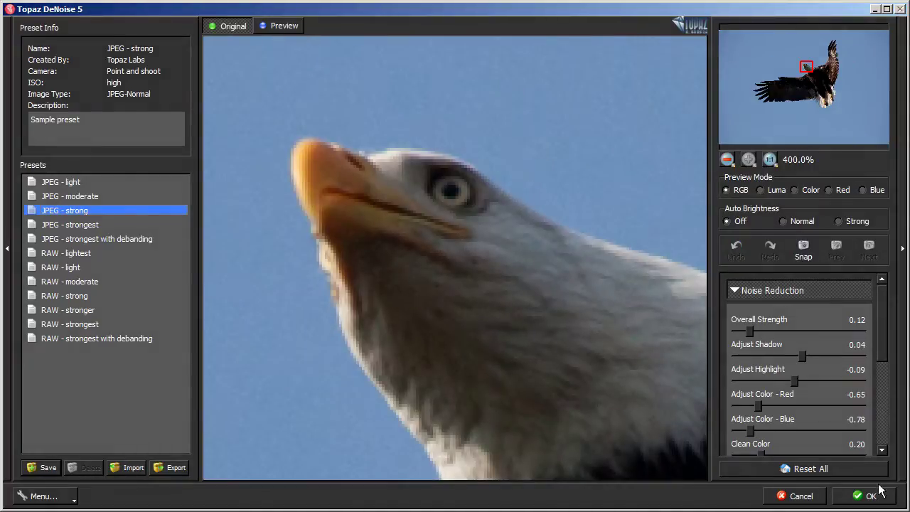
click(855, 497)
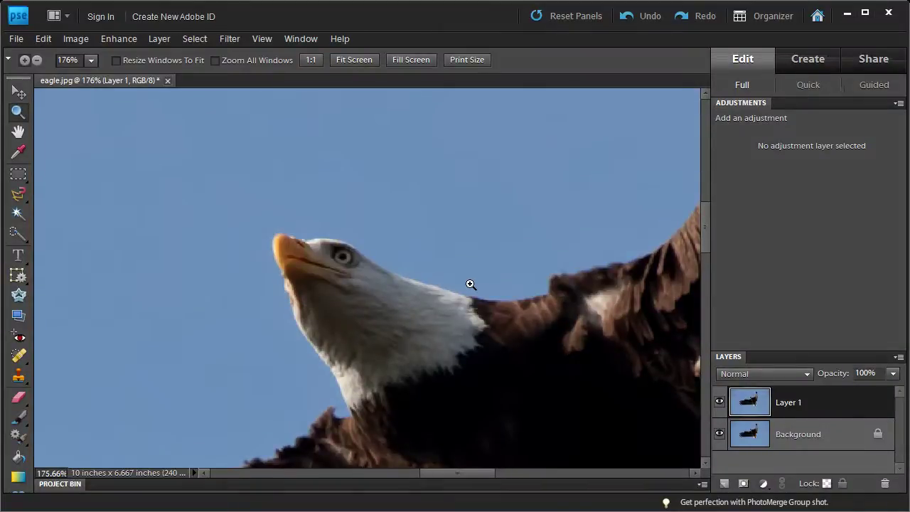
Step: Remove the bright spots on the eagle's shoulder and wing with a 20 px content-aware Spot Healing Brush, and compare with the original layer
key(ctrl+0)
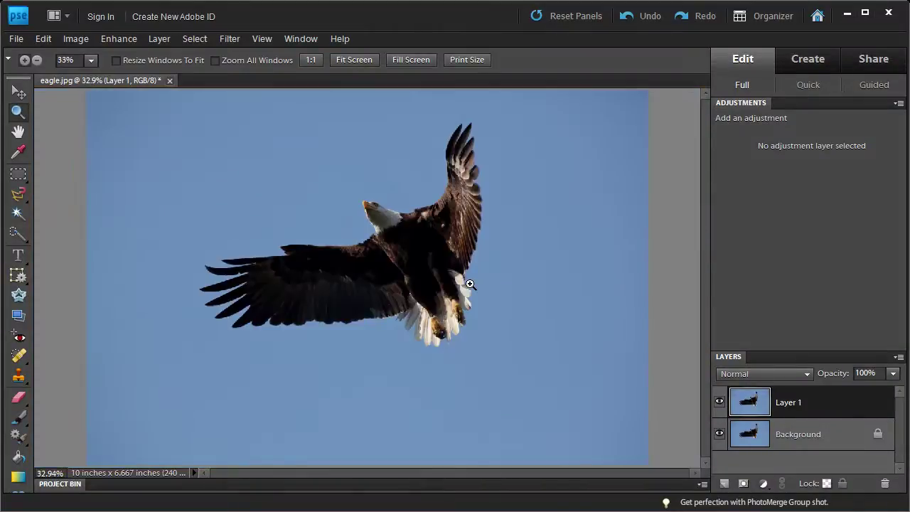
drag(200, 138, 515, 350)
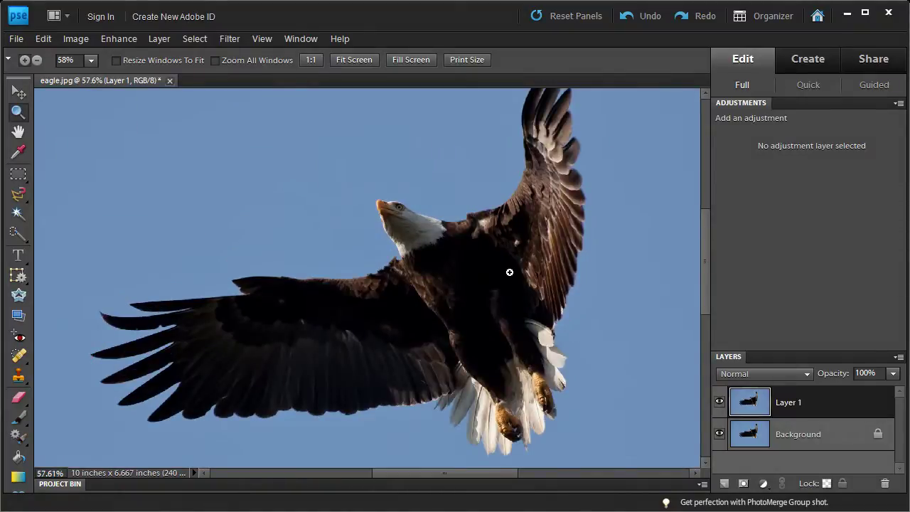
drag(18, 355, 76, 359)
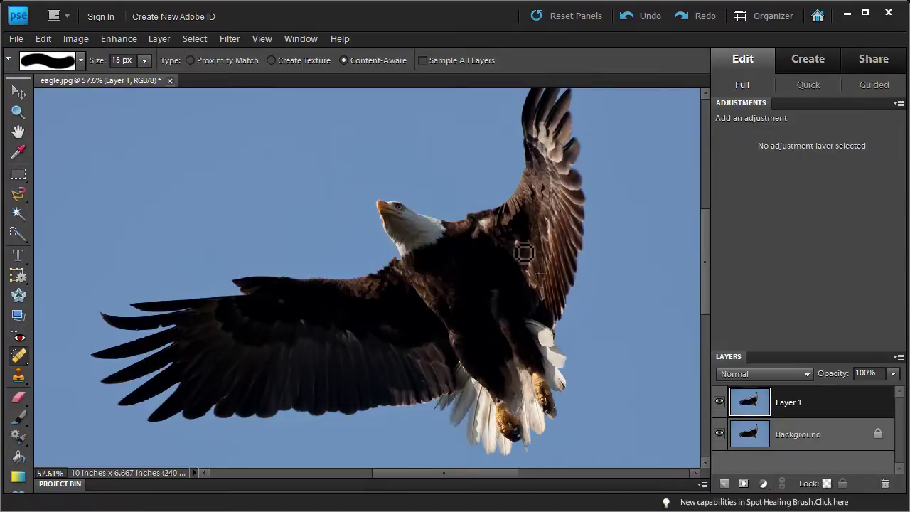
key(bracketright)
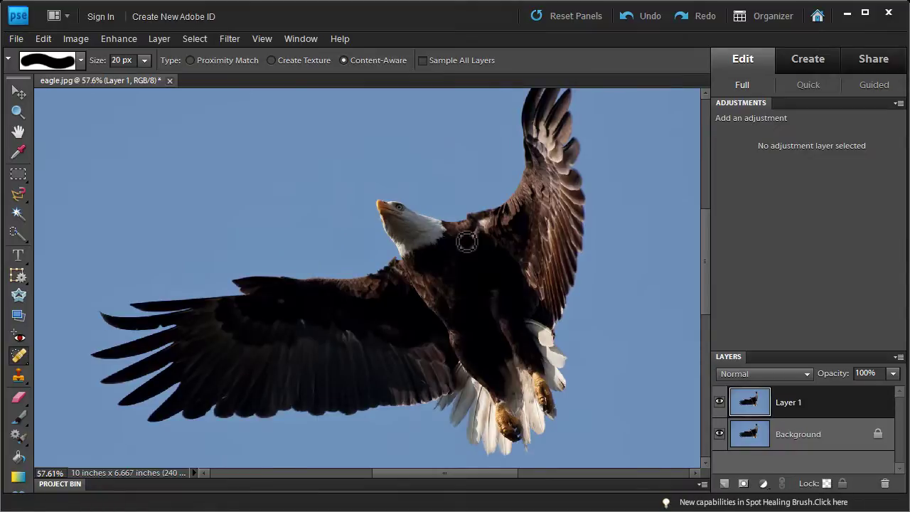
click(484, 228)
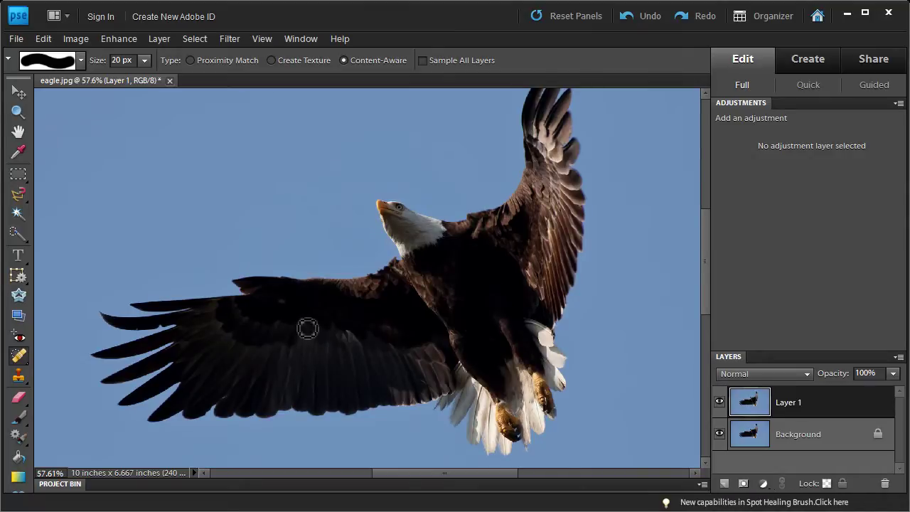
click(347, 341)
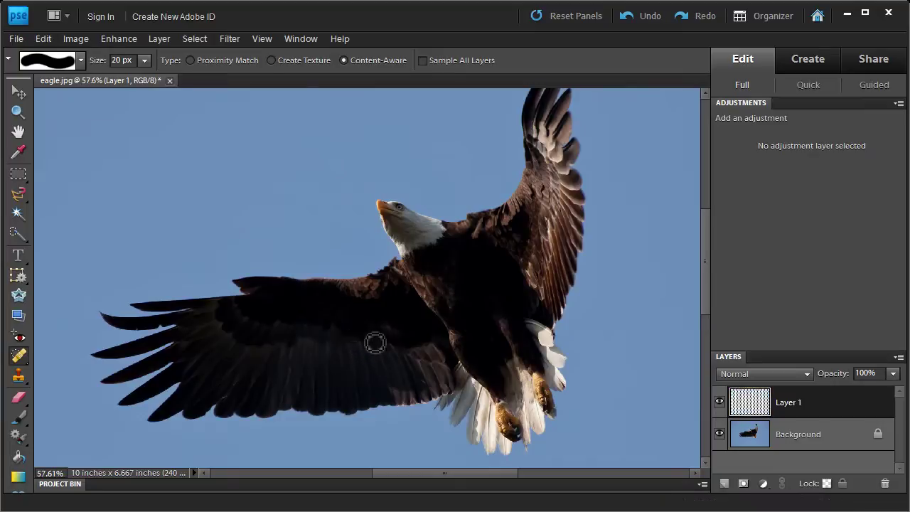
click(399, 338)
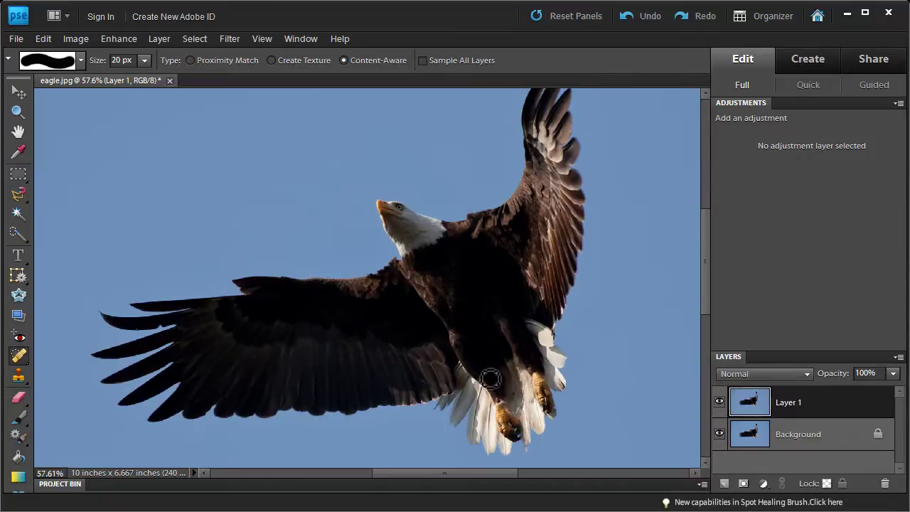
click(719, 402)
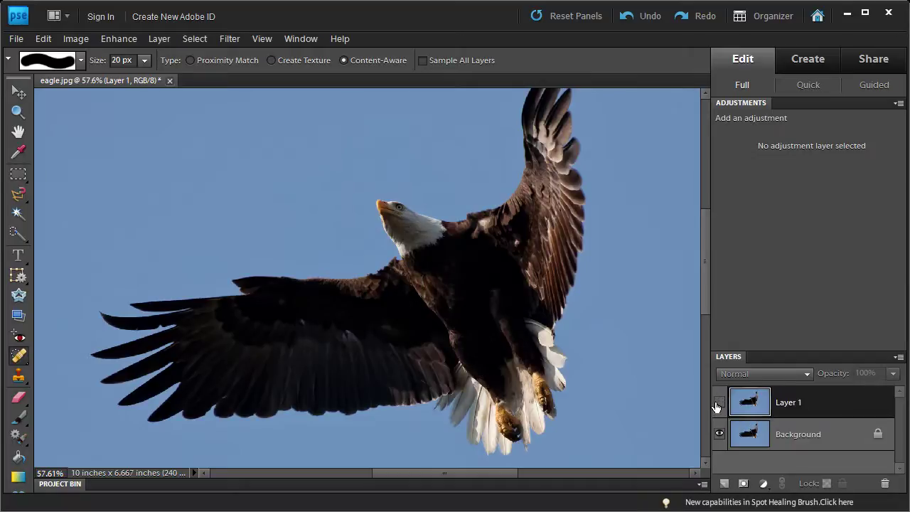
click(719, 403)
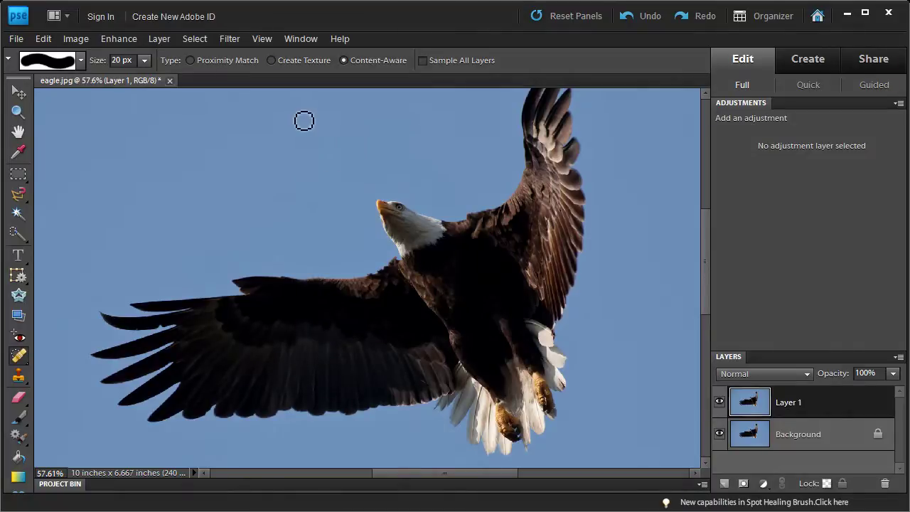
Step: Open the layer in Topaz ReMask 3 and trace the eagle's whole outline with the compute brush at size 31
click(228, 39)
mouse_move(303, 317)
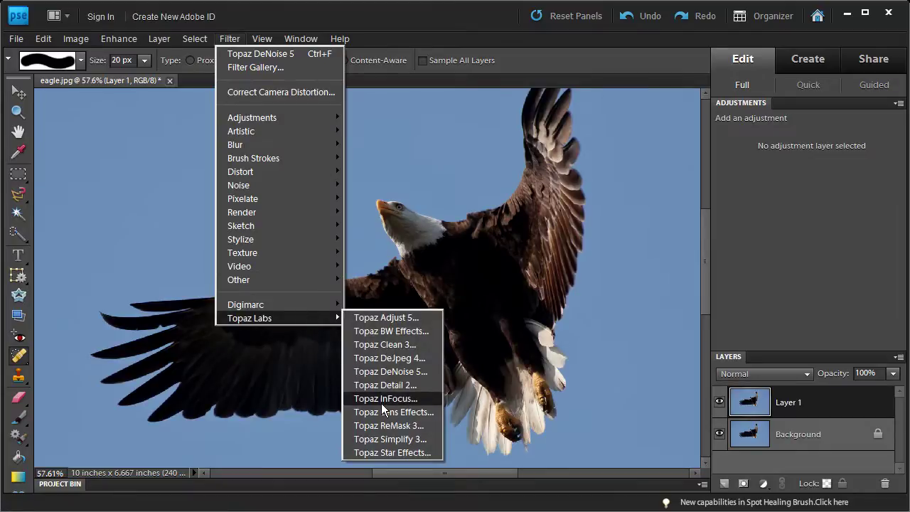
click(382, 424)
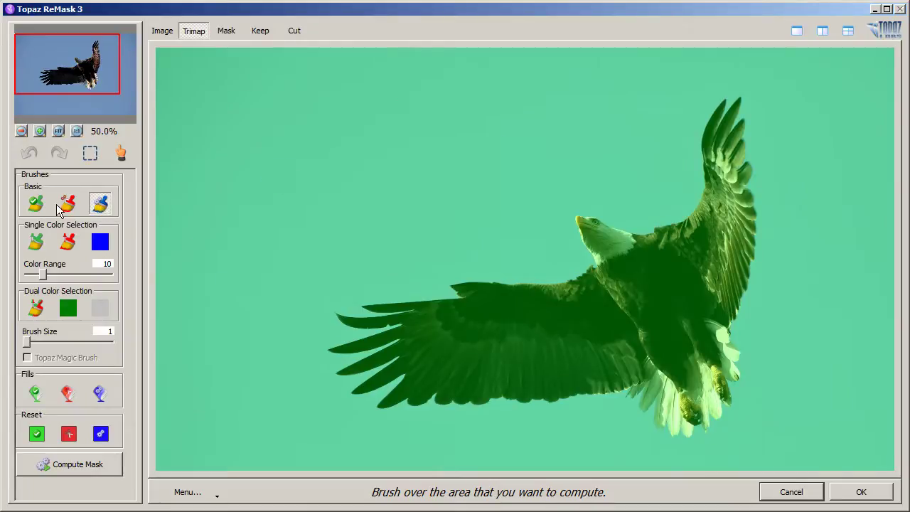
scroll(469, 275, up, 3)
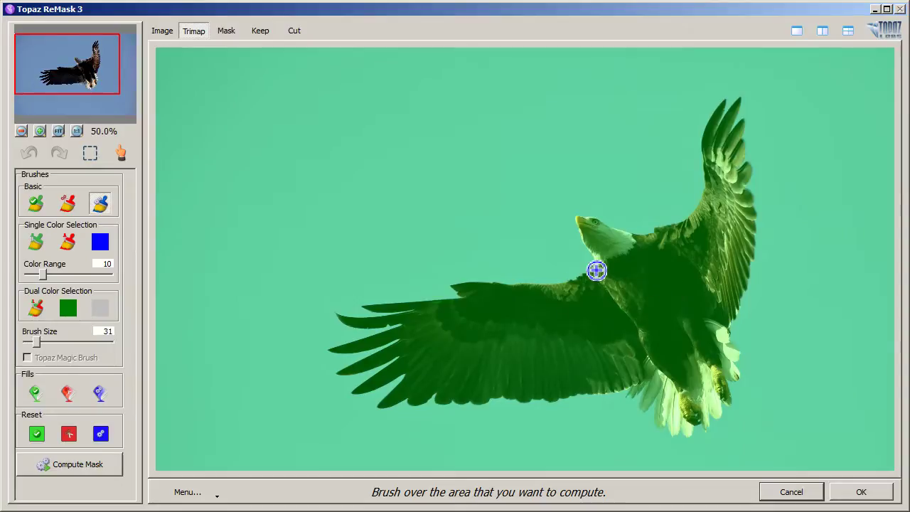
mouse_move(597, 268)
mouse_down()
mouse_move(457, 288)
mouse_move(464, 302)
mouse_move(369, 308)
mouse_move(439, 303)
mouse_move(372, 313)
mouse_move(415, 313)
mouse_move(401, 324)
mouse_move(335, 318)
mouse_move(378, 336)
mouse_move(408, 330)
mouse_move(337, 355)
mouse_move(404, 342)
mouse_move(346, 379)
mouse_move(407, 367)
mouse_move(359, 397)
mouse_move(412, 375)
mouse_move(386, 416)
mouse_move(413, 402)
mouse_move(464, 412)
mouse_move(636, 394)
mouse_move(665, 431)
mouse_move(691, 439)
mouse_move(716, 432)
mouse_move(744, 382)
mouse_move(734, 333)
mouse_up()
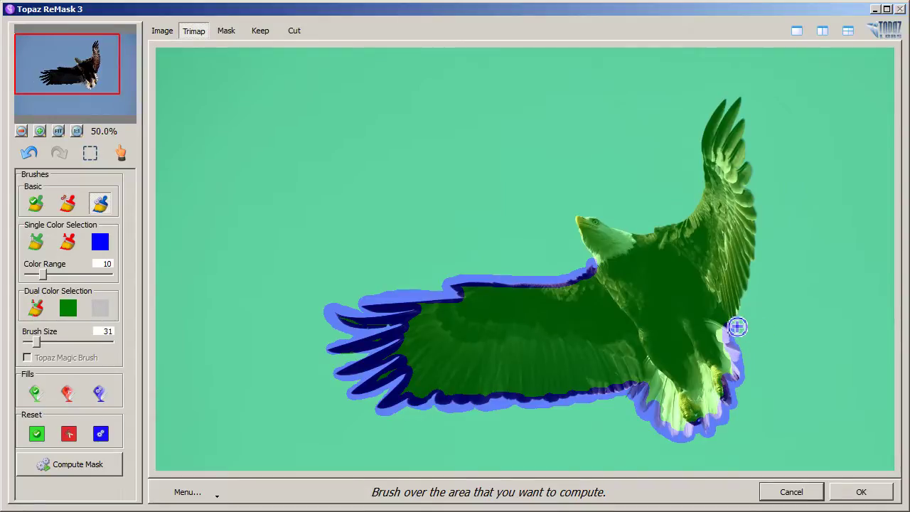
mouse_move(736, 326)
mouse_down()
mouse_move(759, 265)
mouse_move(732, 329)
mouse_move(758, 239)
mouse_move(745, 132)
mouse_move(739, 139)
mouse_move(742, 110)
mouse_move(728, 131)
mouse_move(731, 101)
mouse_move(708, 136)
mouse_move(710, 180)
mouse_move(695, 221)
mouse_move(646, 239)
mouse_move(582, 221)
mouse_move(598, 265)
mouse_up()
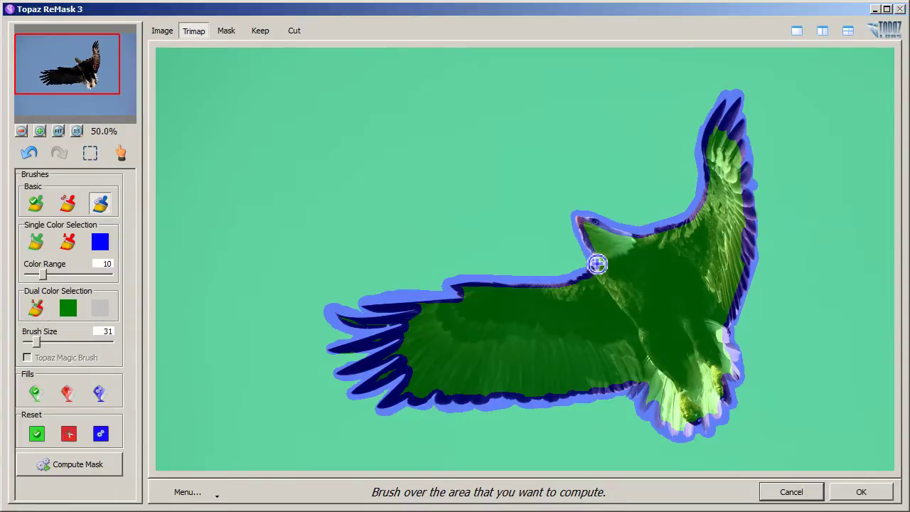
Step: Fill the sky around the eagle as the area to cut, compute the mask, and preview the kept result
click(67, 395)
click(301, 166)
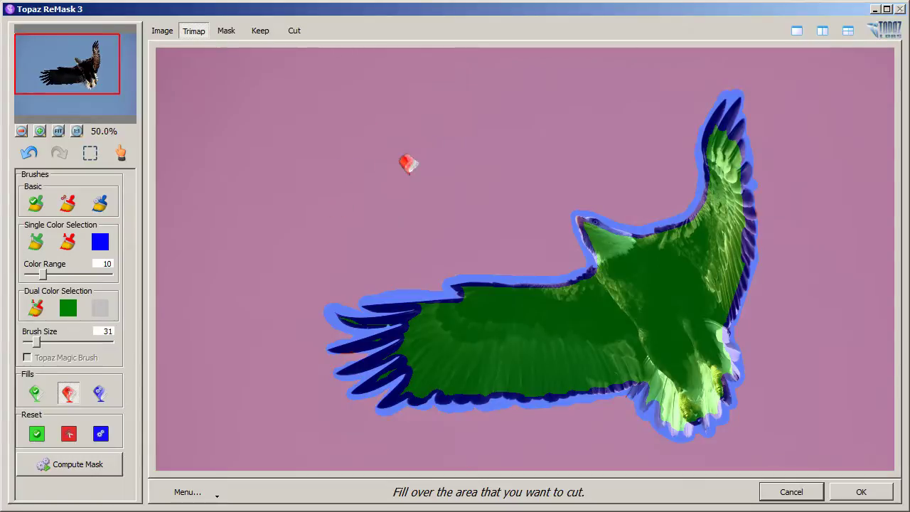
click(62, 465)
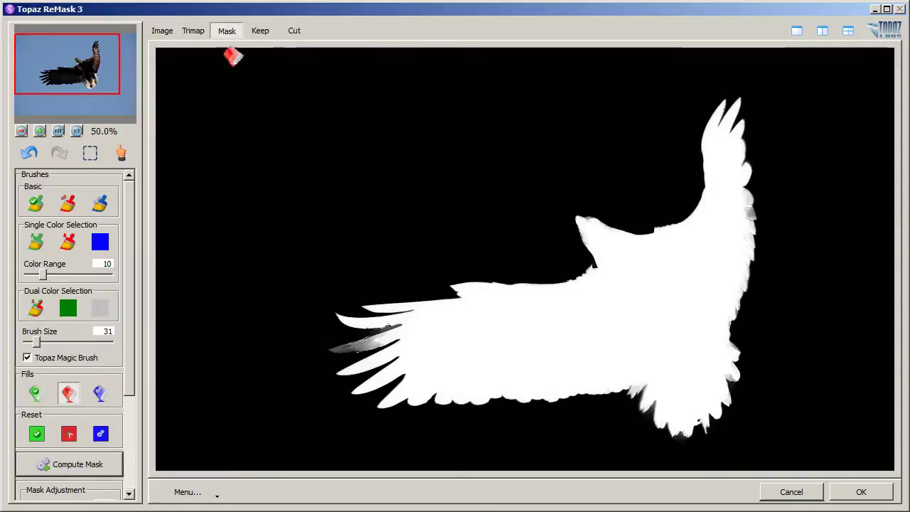
click(260, 32)
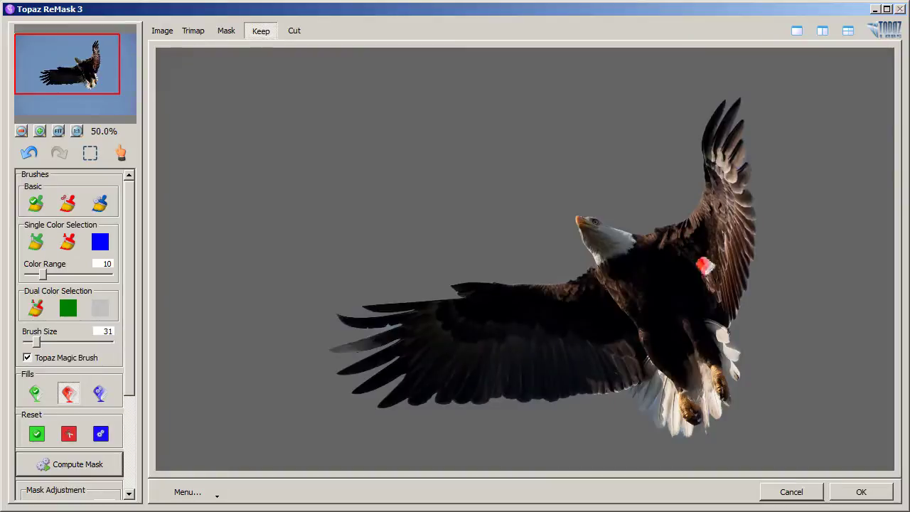
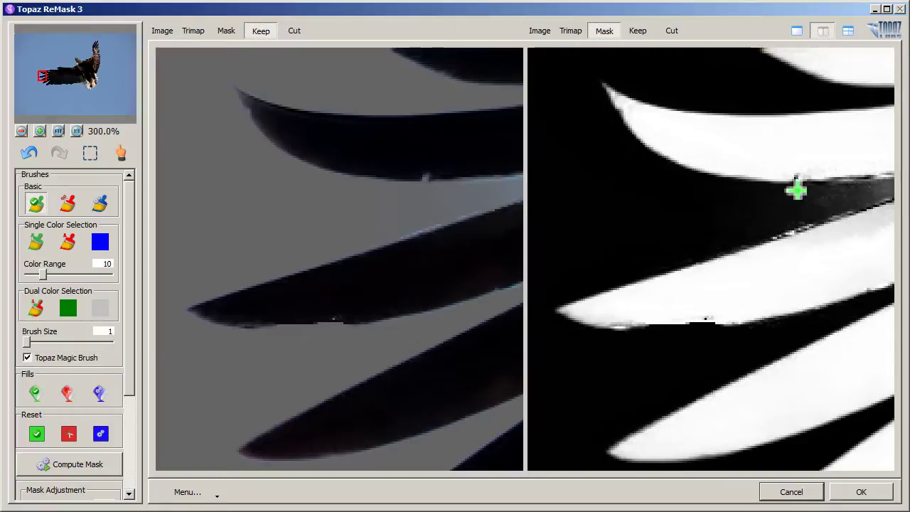
Step: Cut the leftover sky from the gap between the wingtip feathers, and restore the notched feather edge with the size 1 keep brush
key(space)
drag(760, 270, 644, 321)
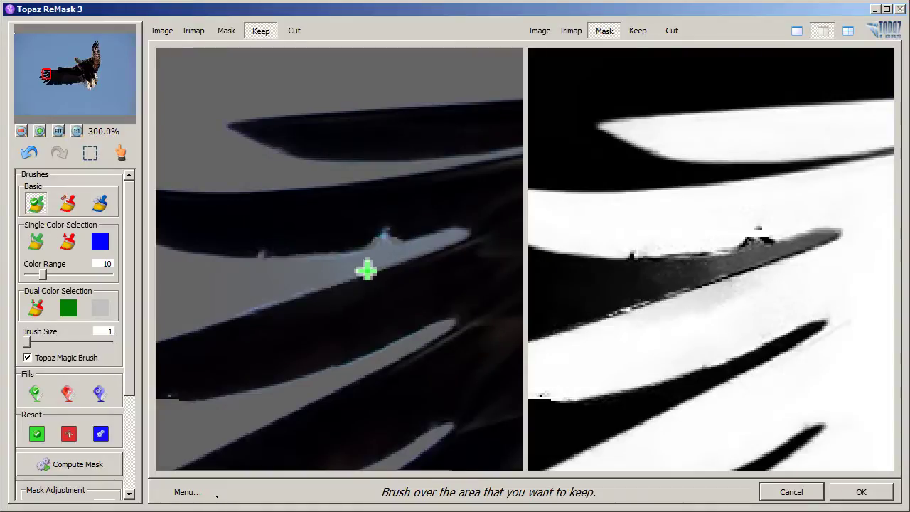
click(67, 206)
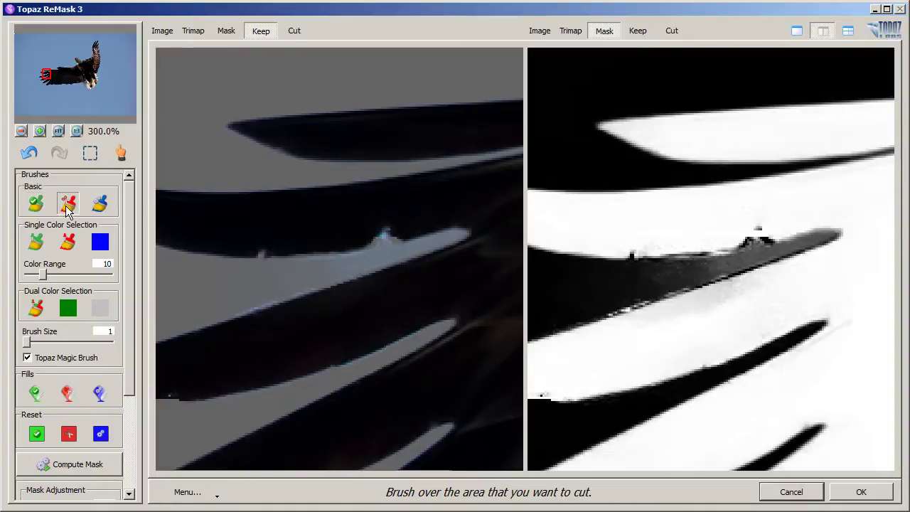
drag(305, 263, 376, 267)
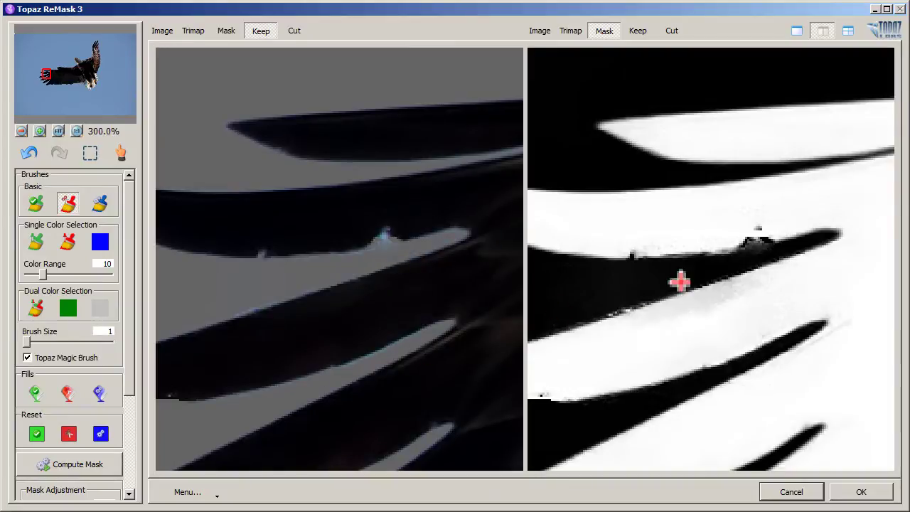
key(space)
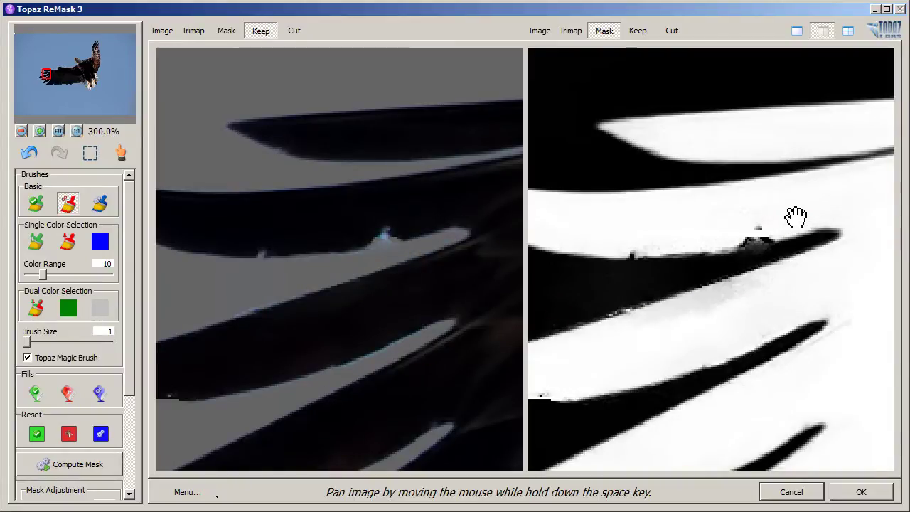
click(36, 204)
drag(781, 236, 775, 226)
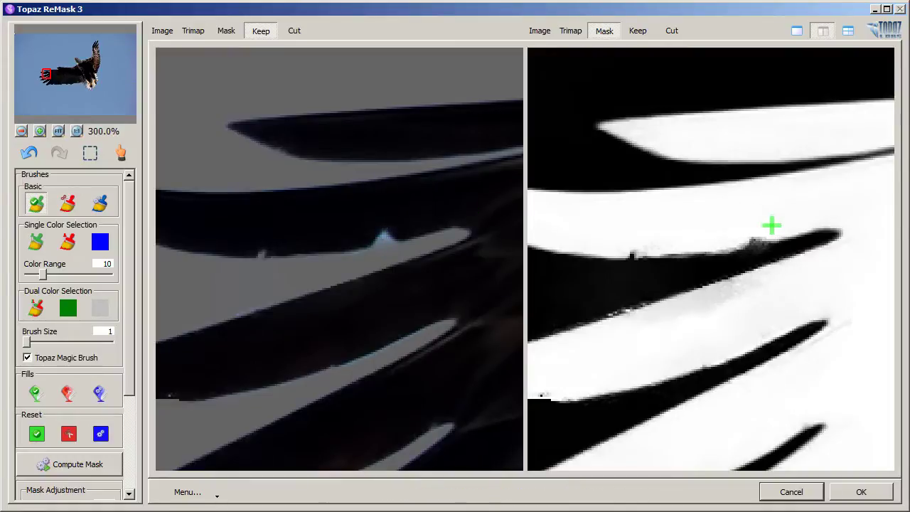
Step: Restore the semi-transparent areas of the eagle's head in the mask with the keep brush
key(space)
mouse_move(813, 182)
mouse_down()
mouse_move(758, 300)
mouse_move(748, 291)
mouse_move(842, 294)
mouse_up()
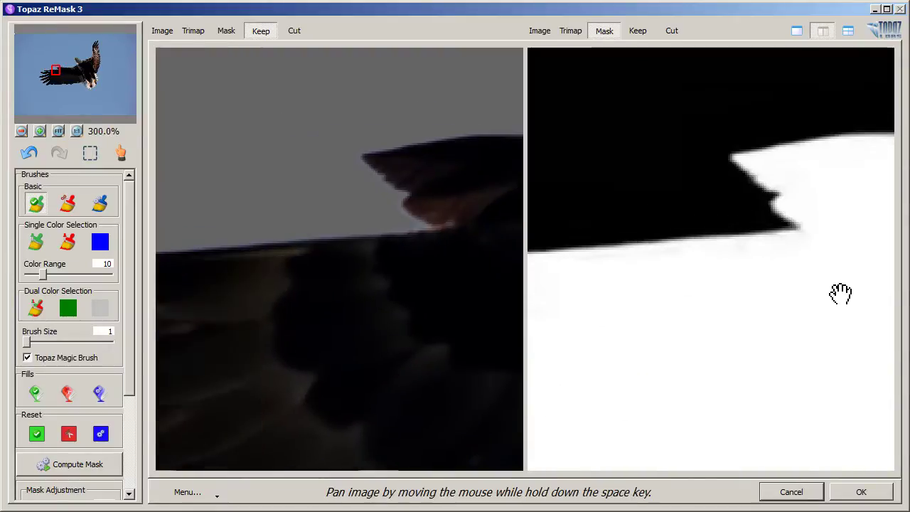
key(space)
mouse_move(752, 256)
mouse_down()
mouse_move(768, 307)
mouse_move(721, 225)
mouse_move(770, 255)
mouse_move(717, 390)
mouse_up()
key(space)
mouse_move(701, 270)
mouse_down()
mouse_move(714, 311)
mouse_move(669, 242)
mouse_move(721, 209)
mouse_up()
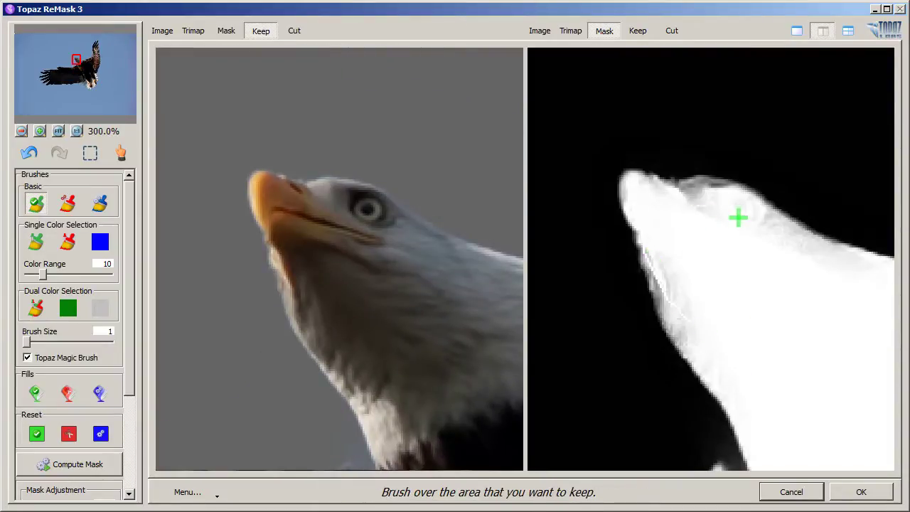
key(space)
drag(712, 294, 619, 270)
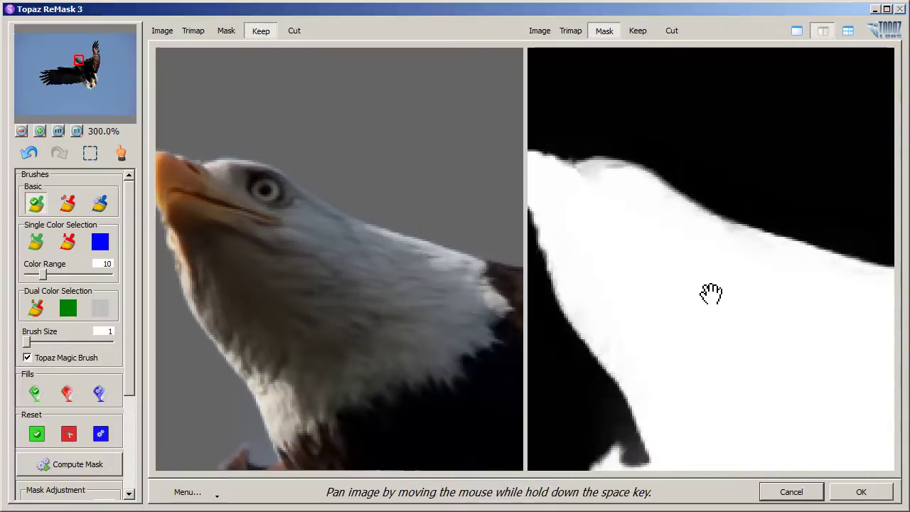
Step: Restore the faint mask areas in the feathers along the raised wing's outer edge with the keep brush
key(space)
mouse_move(738, 275)
mouse_down()
mouse_move(605, 309)
mouse_move(685, 325)
mouse_move(677, 331)
mouse_move(819, 218)
mouse_move(768, 235)
mouse_move(749, 204)
mouse_move(703, 379)
mouse_move(726, 173)
mouse_move(776, 323)
mouse_move(764, 305)
mouse_move(787, 331)
mouse_up()
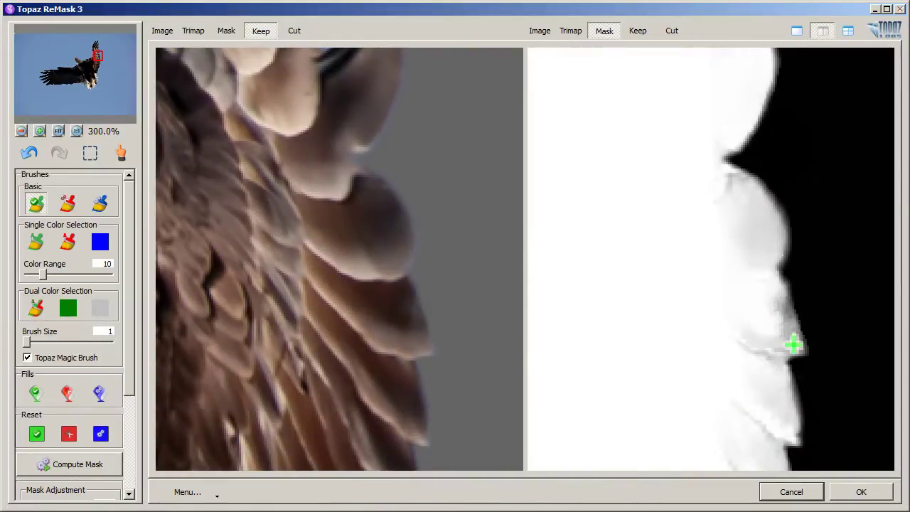
mouse_move(752, 382)
mouse_down()
mouse_move(762, 158)
mouse_move(752, 275)
mouse_move(792, 147)
mouse_move(752, 230)
mouse_up()
mouse_move(815, 339)
mouse_down()
mouse_move(808, 302)
mouse_move(752, 289)
mouse_up()
mouse_move(762, 325)
mouse_down()
mouse_move(792, 240)
mouse_move(793, 164)
mouse_move(795, 301)
mouse_move(815, 178)
mouse_move(823, 177)
mouse_move(708, 335)
mouse_move(691, 301)
mouse_move(661, 305)
mouse_move(719, 325)
mouse_up()
Step: Clean leftover sky from the rest of the eagle's outline, through the lower wing edge, with the cut brush, and apply the mask
key(c)
key(space)
mouse_move(788, 270)
mouse_down()
mouse_move(659, 203)
mouse_move(683, 305)
mouse_up()
drag(709, 266, 719, 240)
key(space)
drag(640, 264, 751, 385)
drag(628, 286, 793, 269)
drag(661, 291, 728, 247)
drag(567, 260, 679, 223)
mouse_move(594, 234)
mouse_down()
mouse_move(735, 223)
mouse_move(756, 248)
mouse_up()
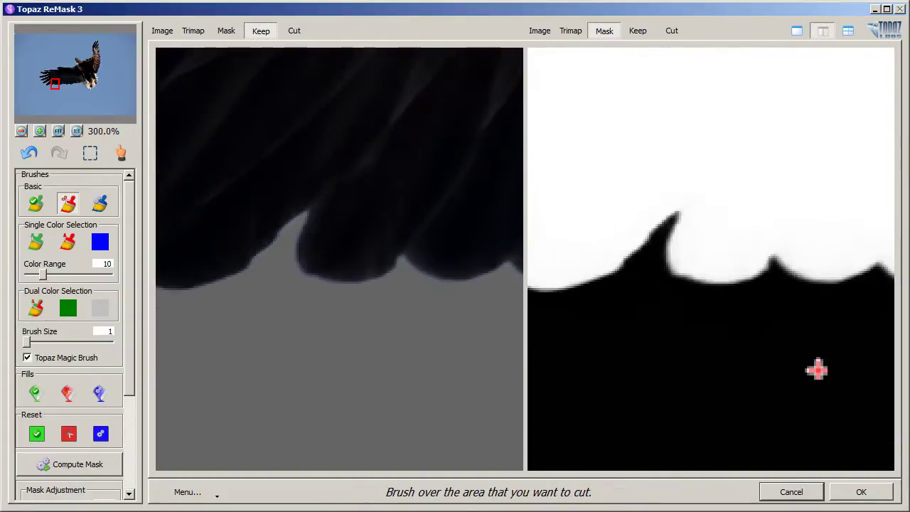
click(861, 491)
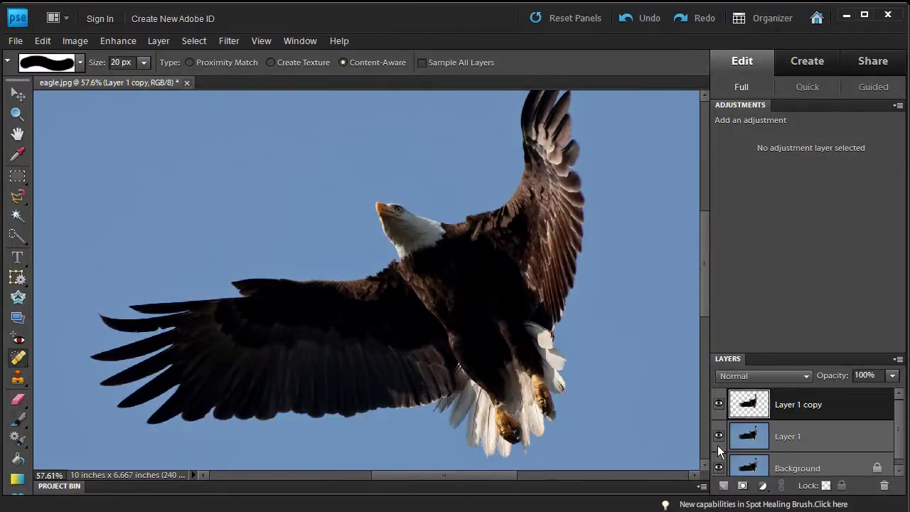
Step: Hide Layer 1 and the Background layer, leaving only the masked eagle layer visible
click(718, 436)
click(718, 467)
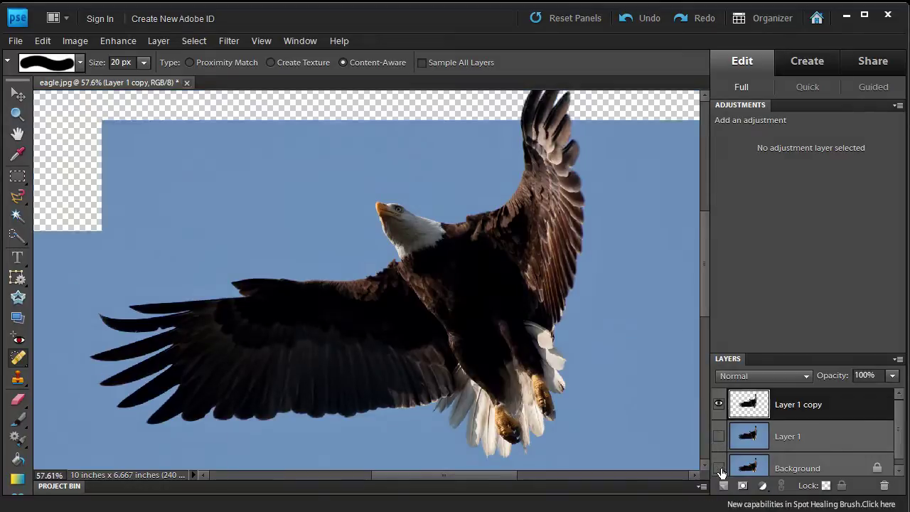
scroll(894, 433, down, 1)
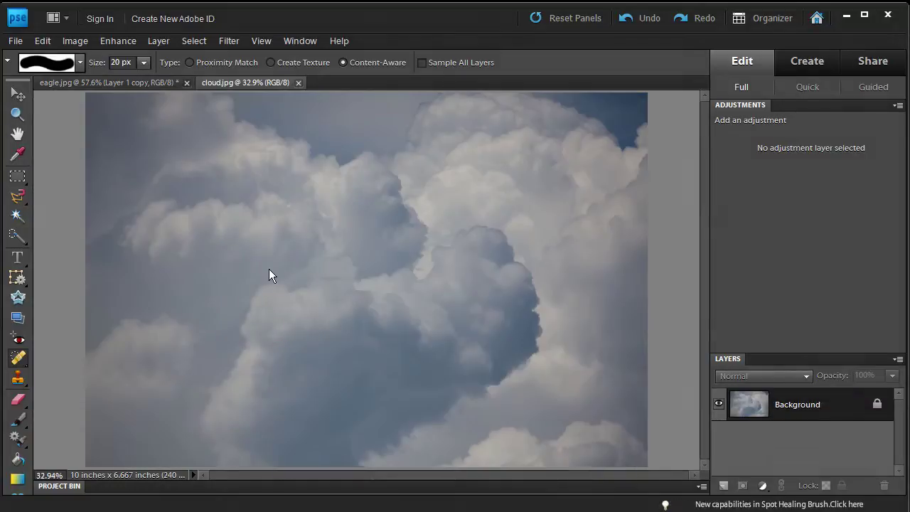
Step: Copy the whole cloud.jpg image into eagle.jpg as a new layer and move it beneath the masked eagle layer
key(ctrl+a)
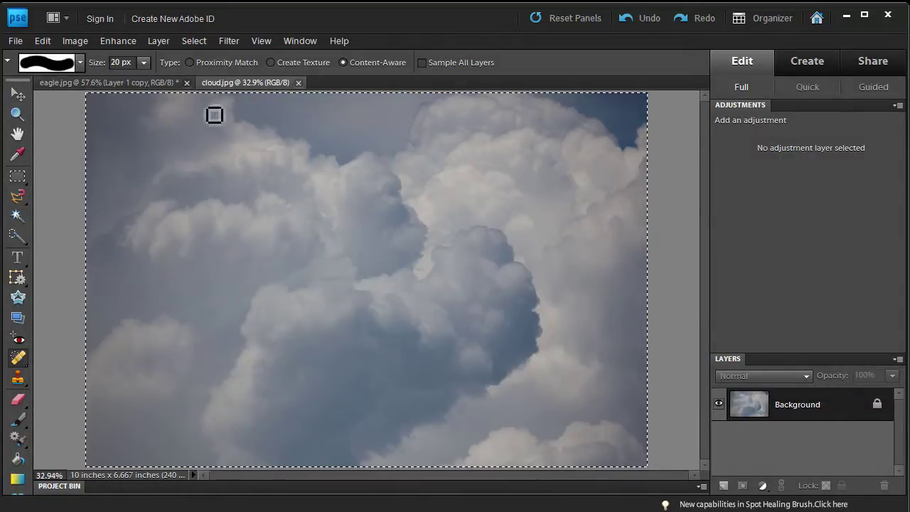
click(145, 81)
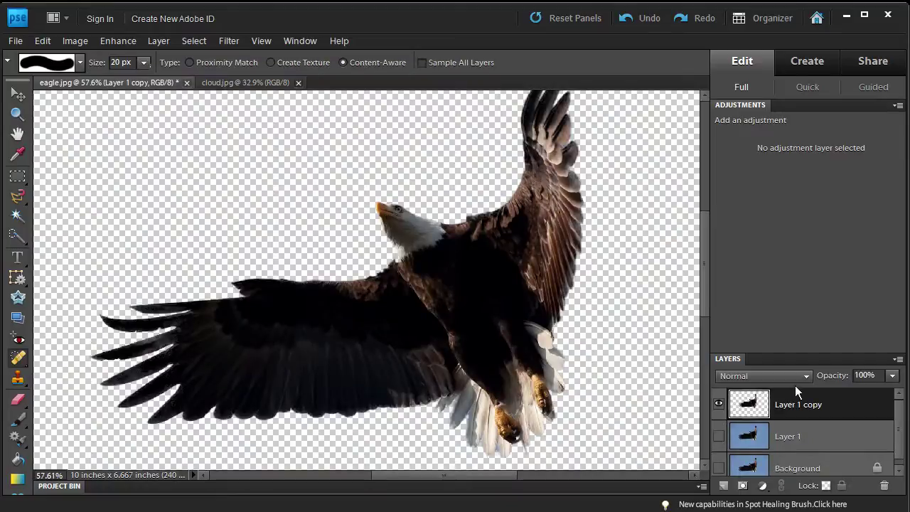
key(ctrl+shift+alt+n)
key(ctrl+v)
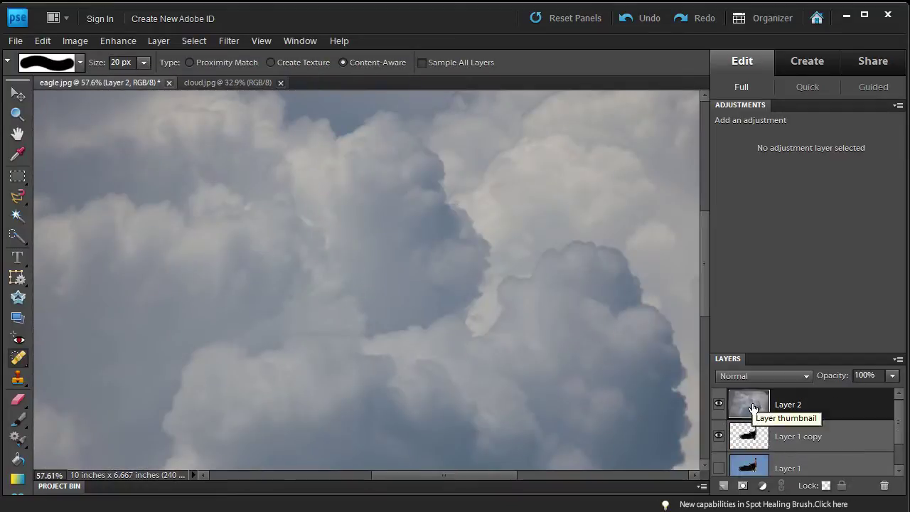
drag(748, 406, 748, 448)
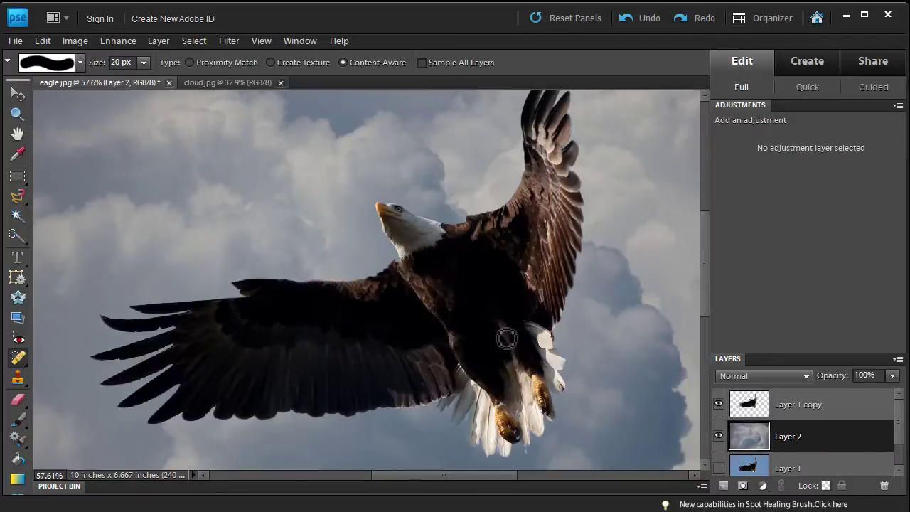
Step: Scale the masked eagle layer proportionally to 135% and move it down so the whole bird fits within the image
key(ctrl)
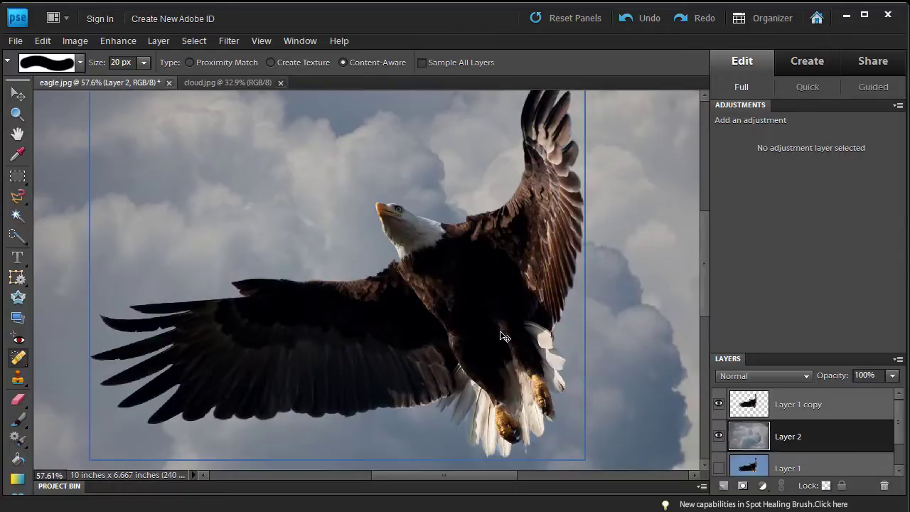
key(ctrl+0)
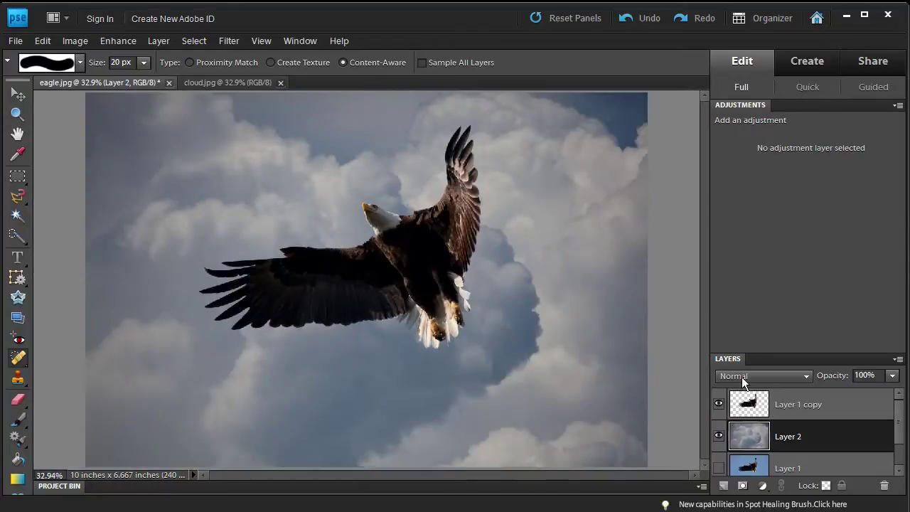
click(754, 404)
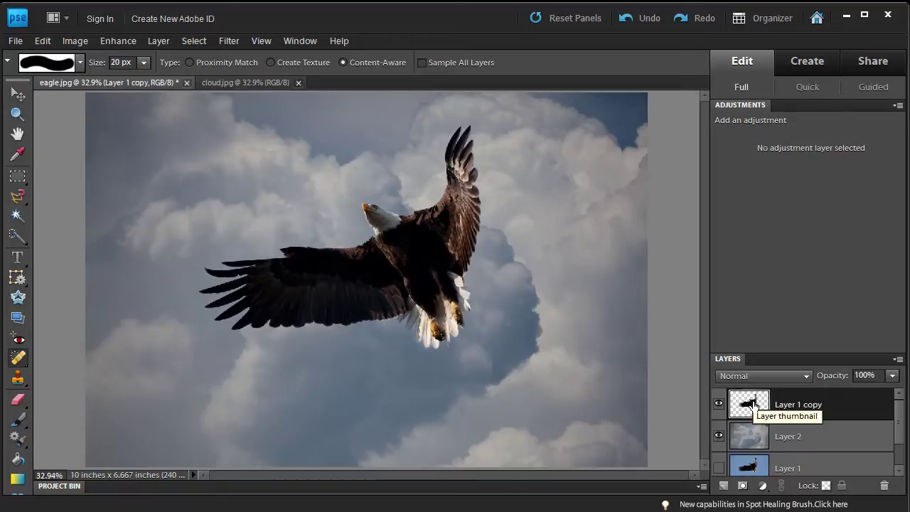
key(ctrl+t)
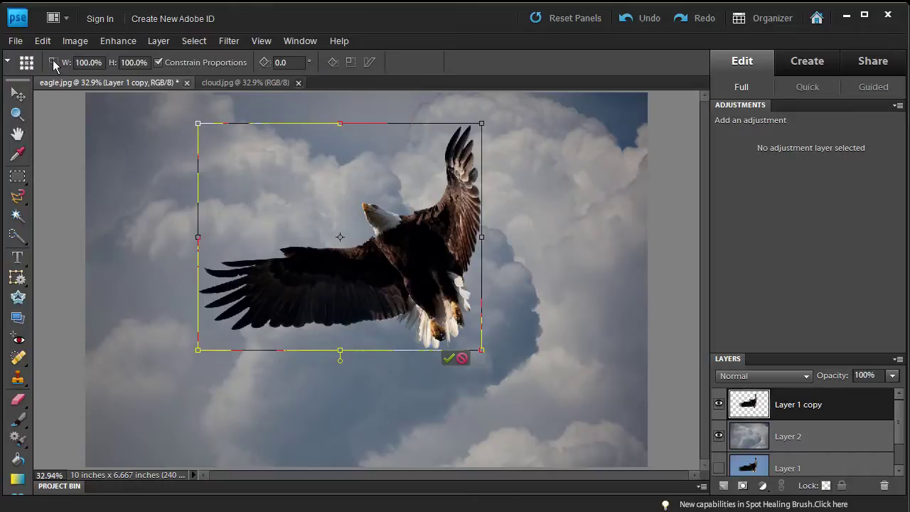
click(86, 63)
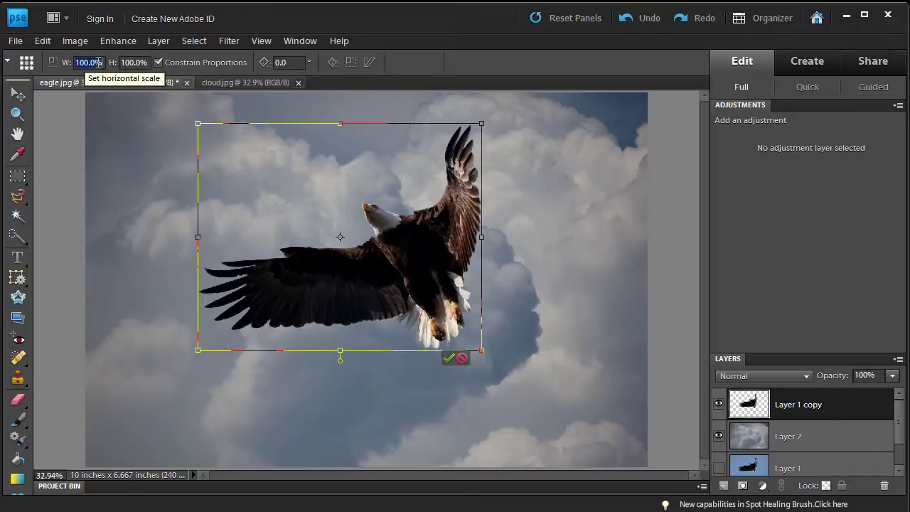
text(135)
key(Tab)
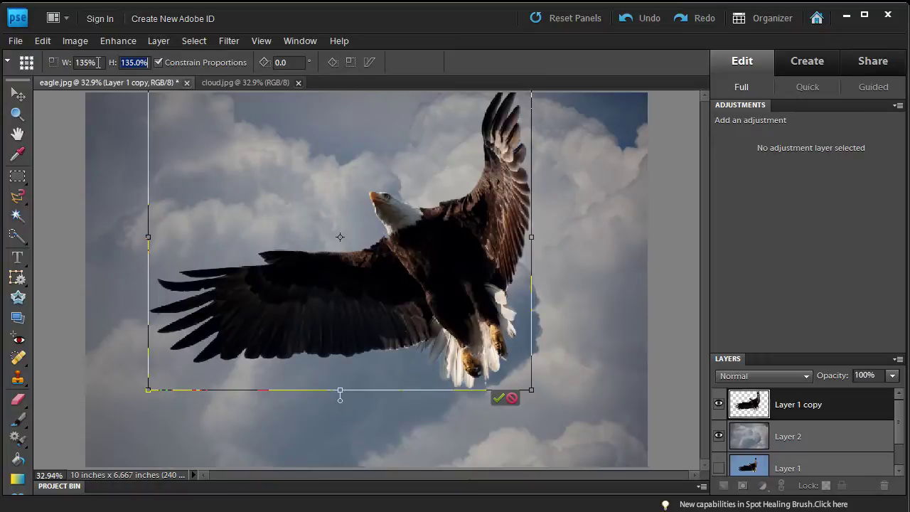
key(Return)
drag(441, 251, 455, 319)
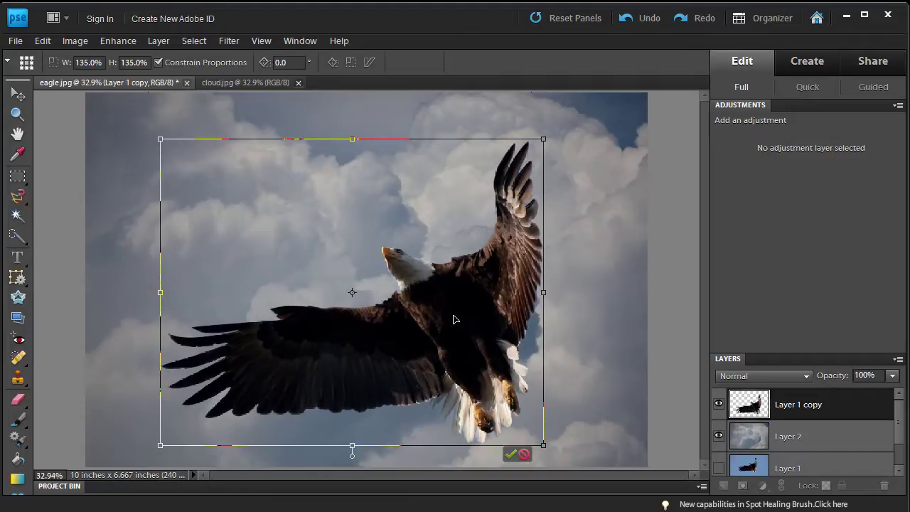
key(Return)
key(j)
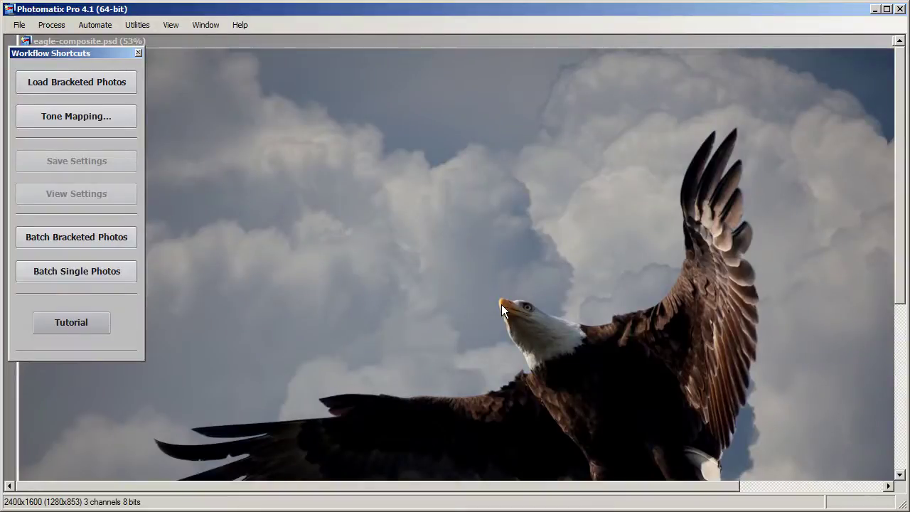
Step: Switch to Photomatix Pro and tone-map eagle-composite.psd with the Compressor - Deep preset
click(80, 119)
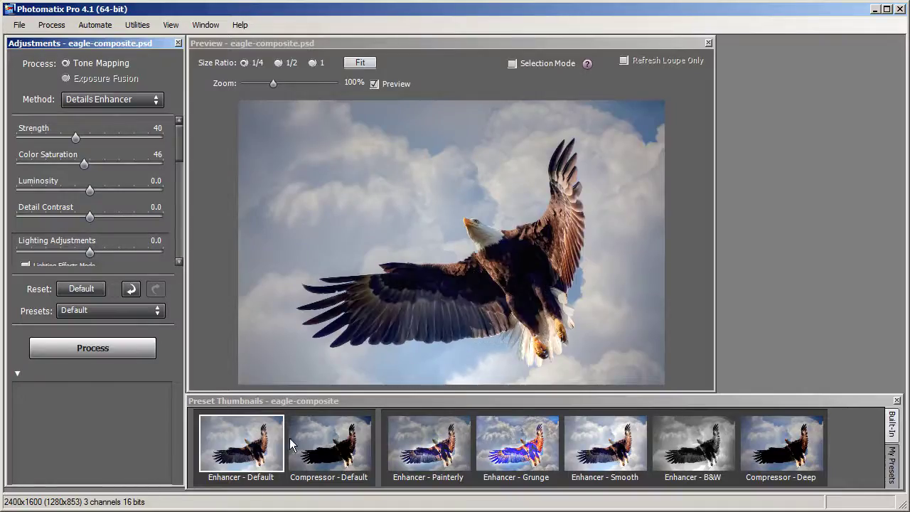
click(270, 448)
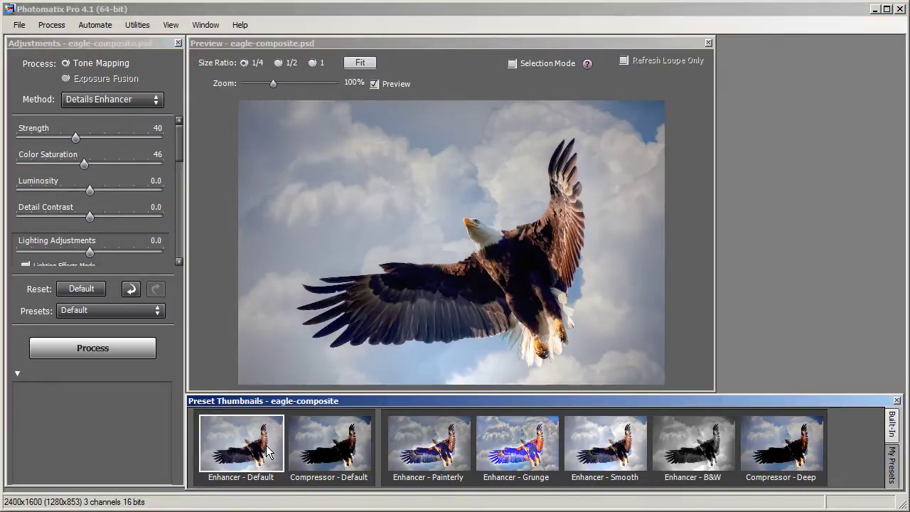
click(777, 458)
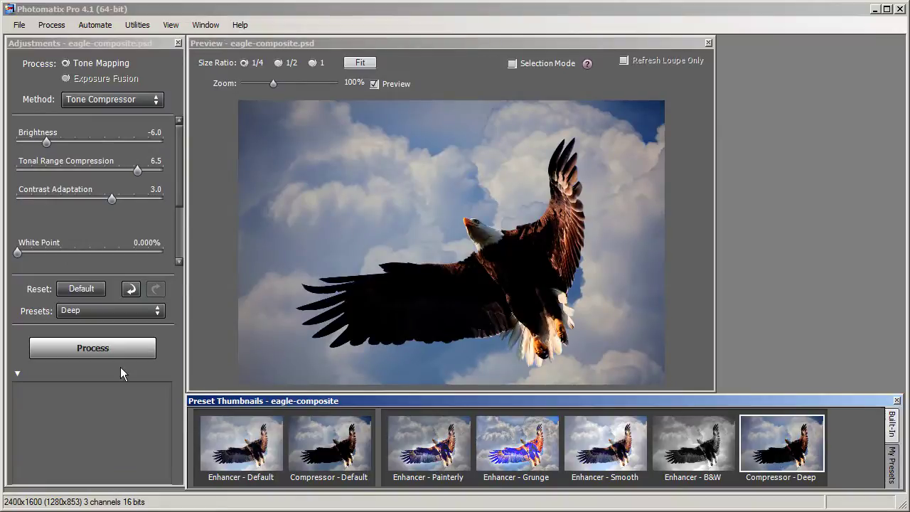
click(99, 350)
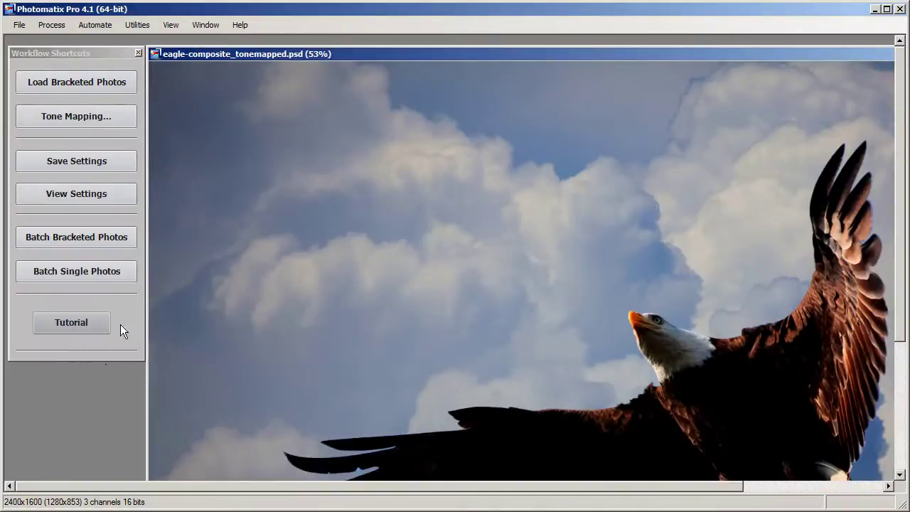
Step: Save the tone-mapped image as a 16-bit TIFF named eagle-composite_tonemapped1.tif
click(19, 24)
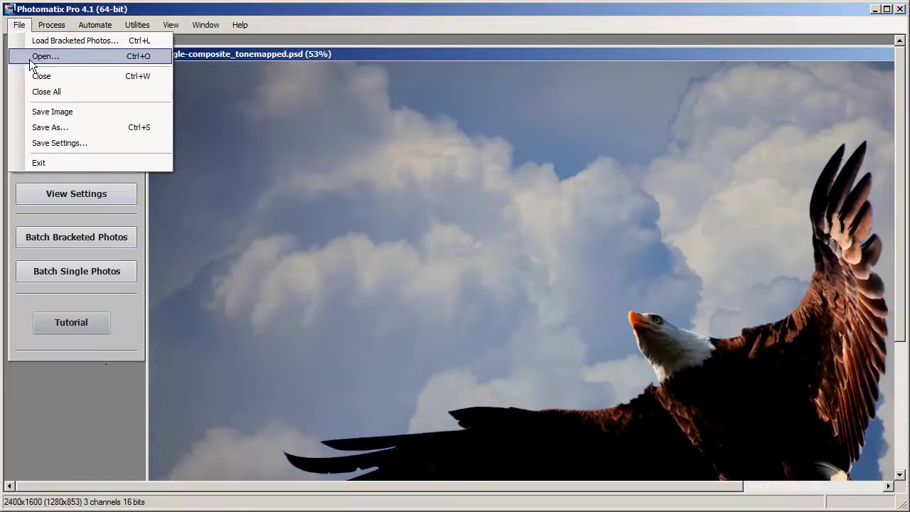
click(51, 127)
click(519, 345)
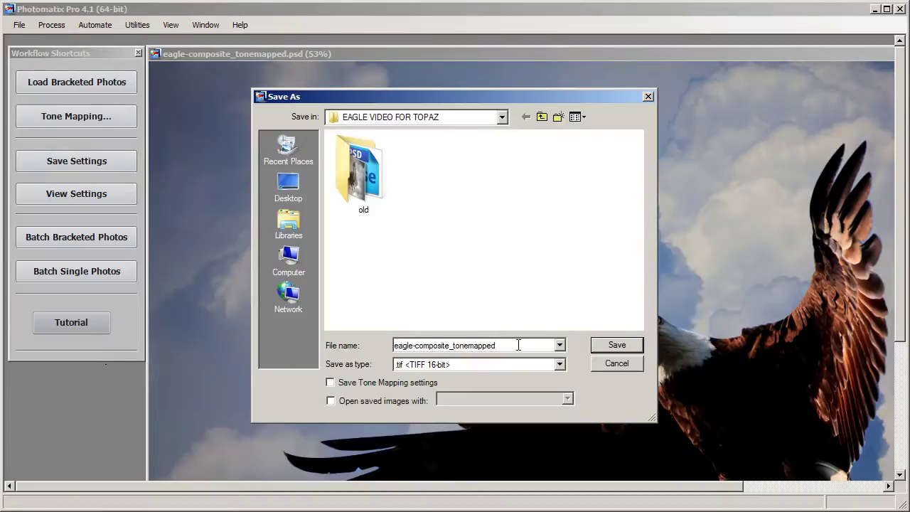
click(603, 347)
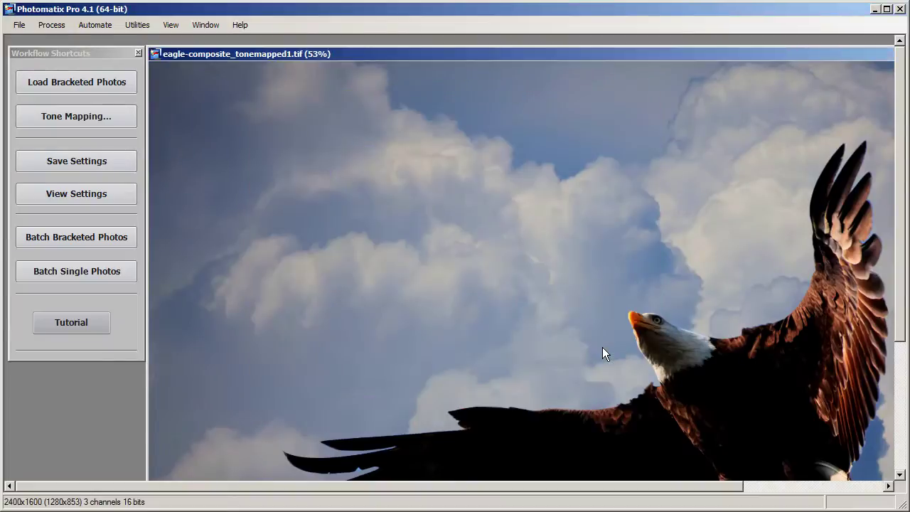
Step: Redo the tone mapping of eagle-composite.psd with the Enhancer - B&W preset and save it as a 16-bit TIFF named eagle-composite_tonemapped2.tif
click(52, 25)
click(73, 55)
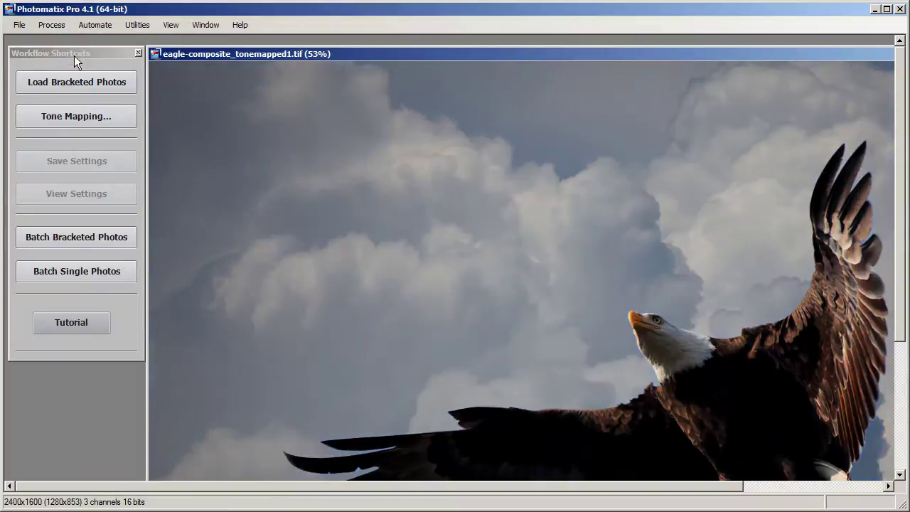
click(82, 120)
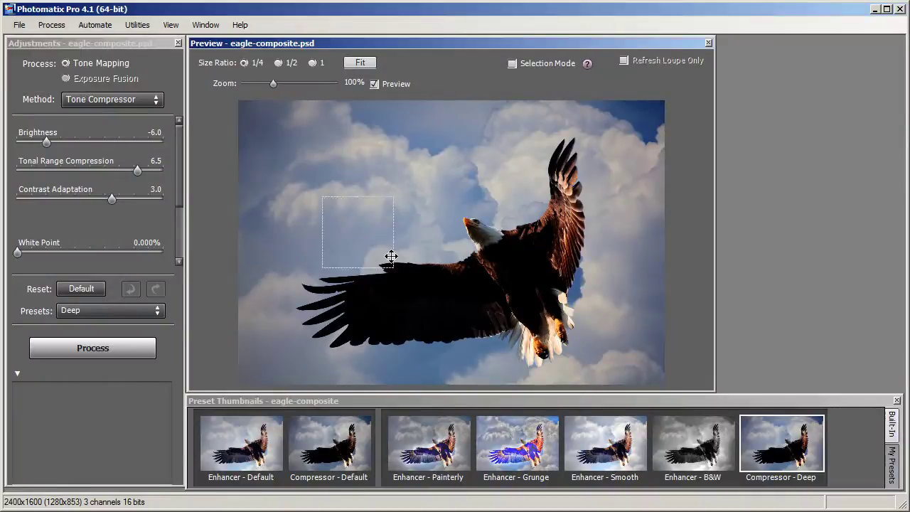
click(694, 444)
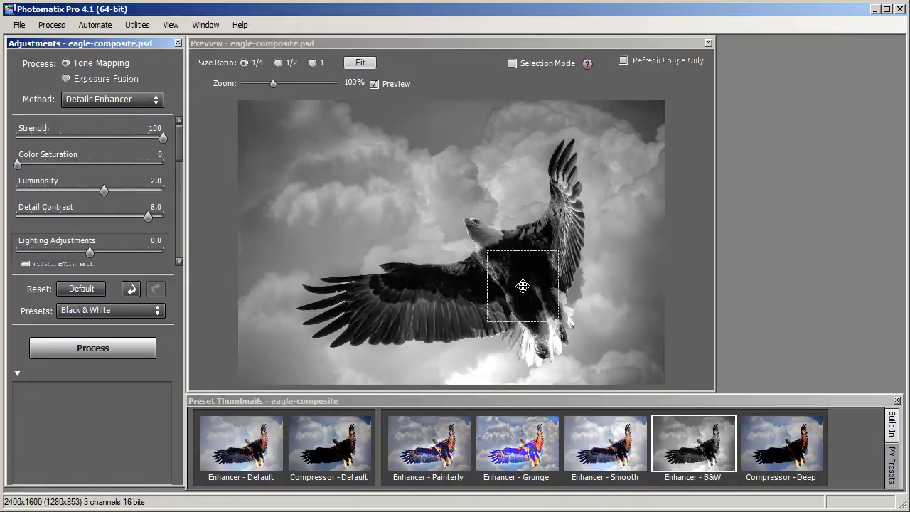
click(786, 447)
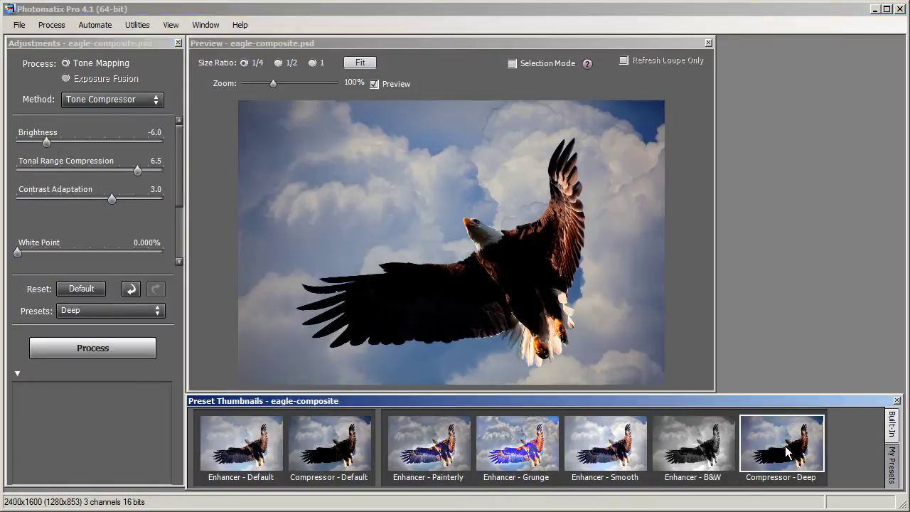
click(703, 462)
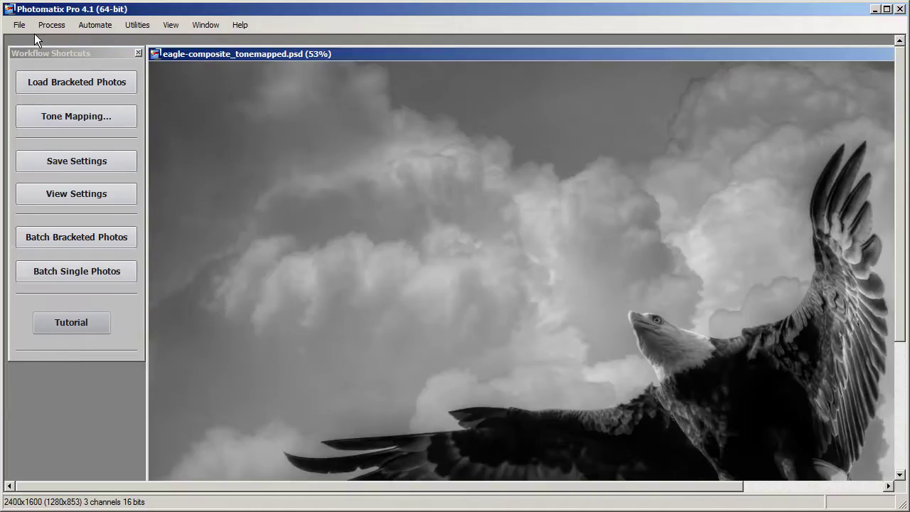
key(ctrl+s)
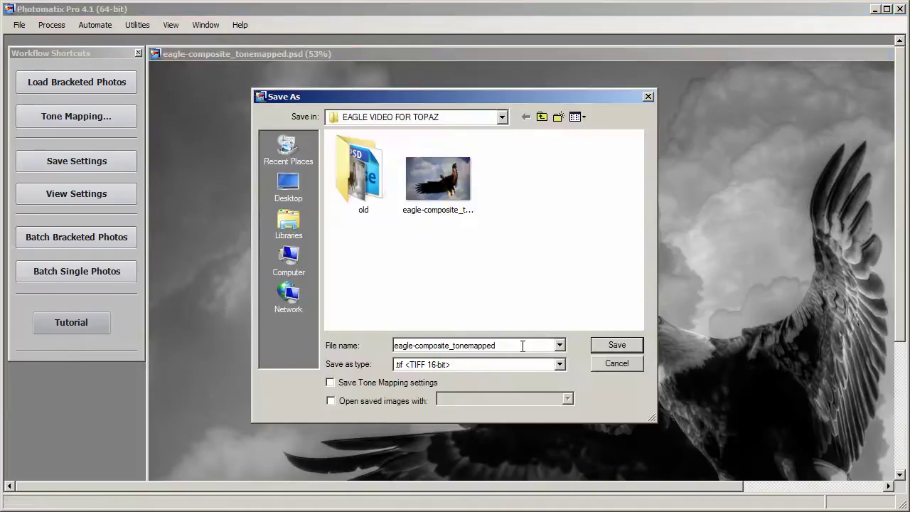
click(607, 348)
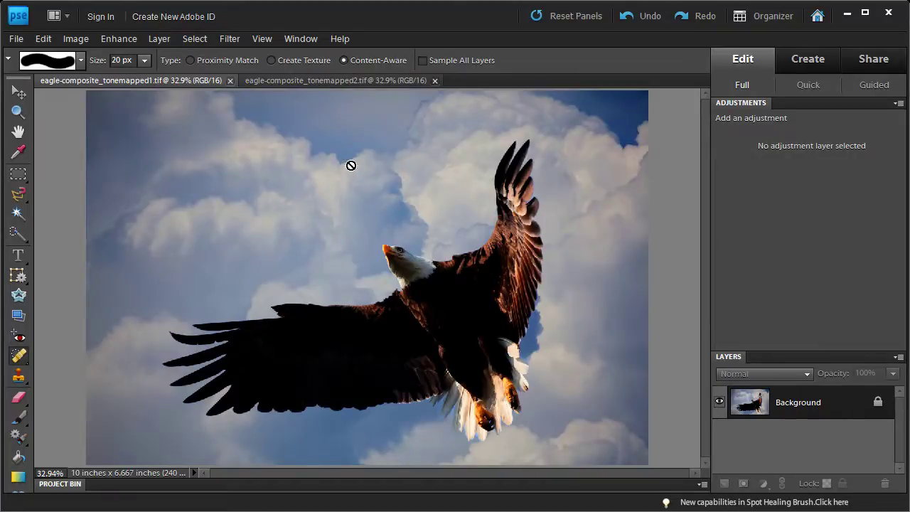
Step: Copy the whole eagle-composite_tonemapped2.tif image into eagle-composite_tonemapped1.tif as a new layer
click(351, 80)
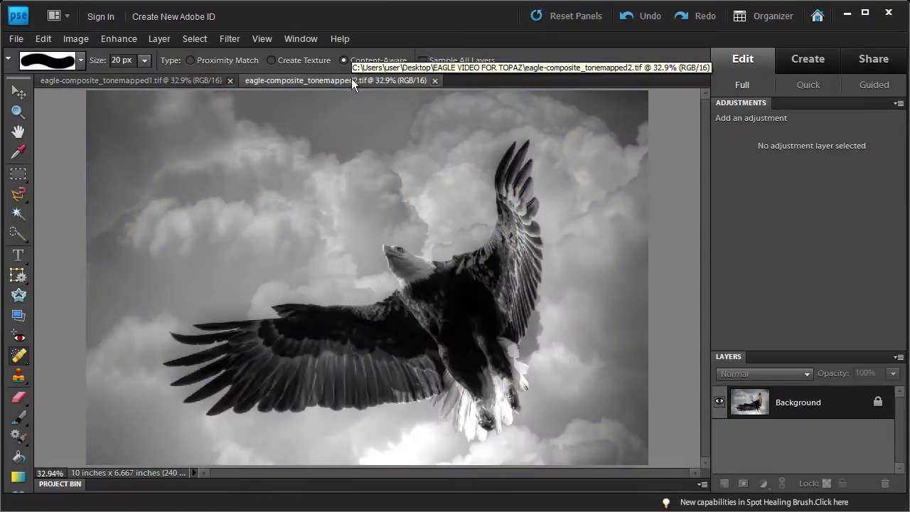
key(ctrl+a)
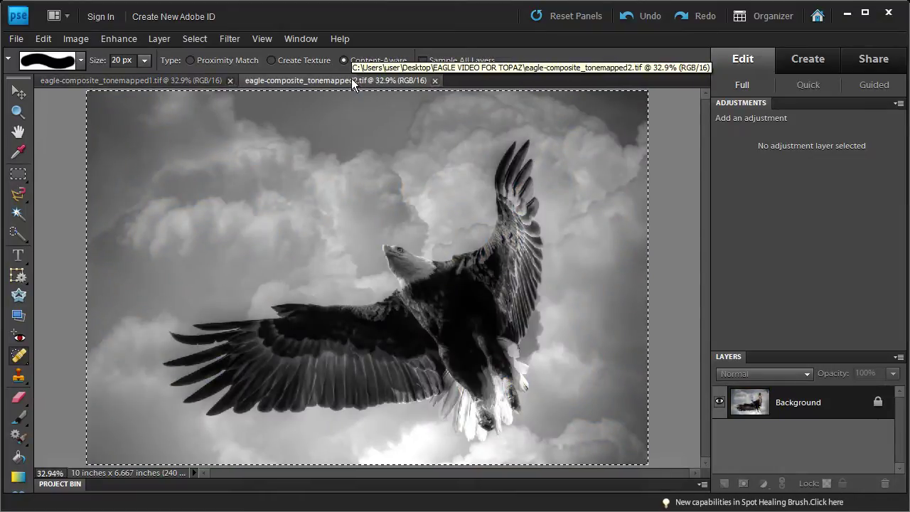
click(179, 82)
key(ctrl+v)
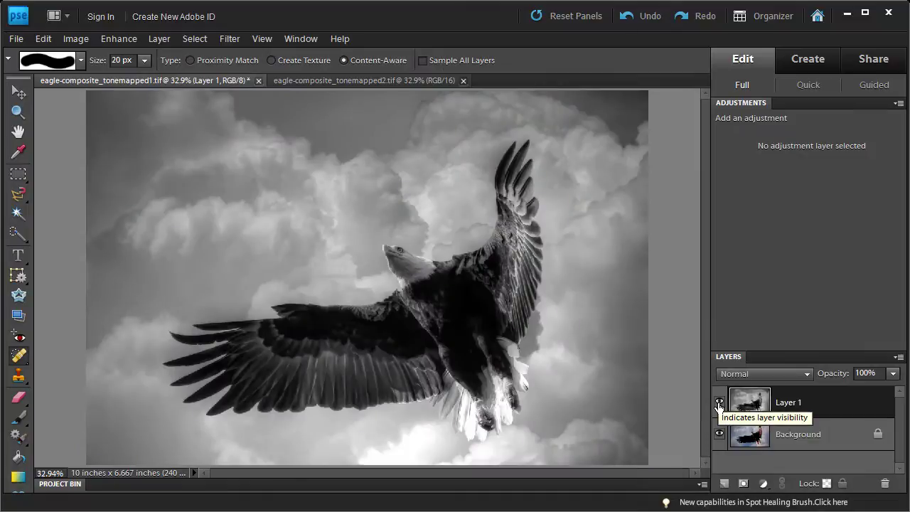
Step: Set the pasted black-and-white layer to the Luminosity blend mode at 40% opacity
click(758, 374)
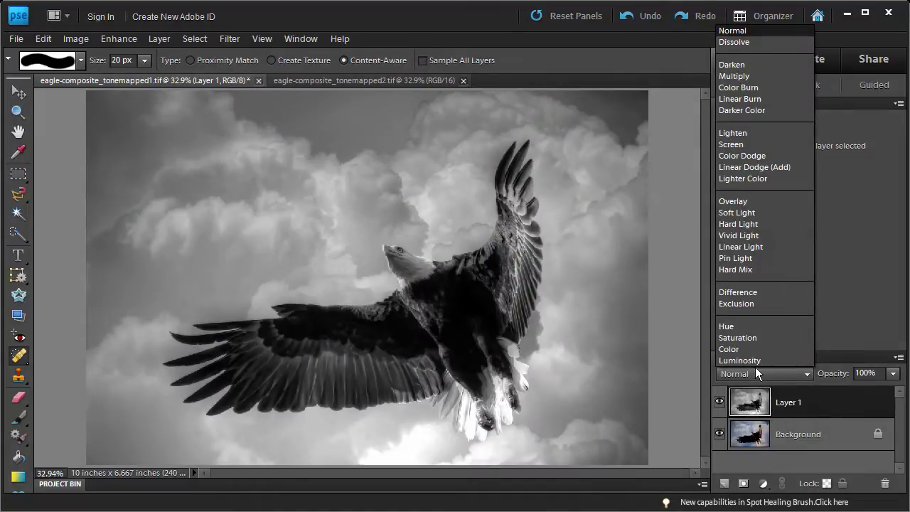
click(753, 361)
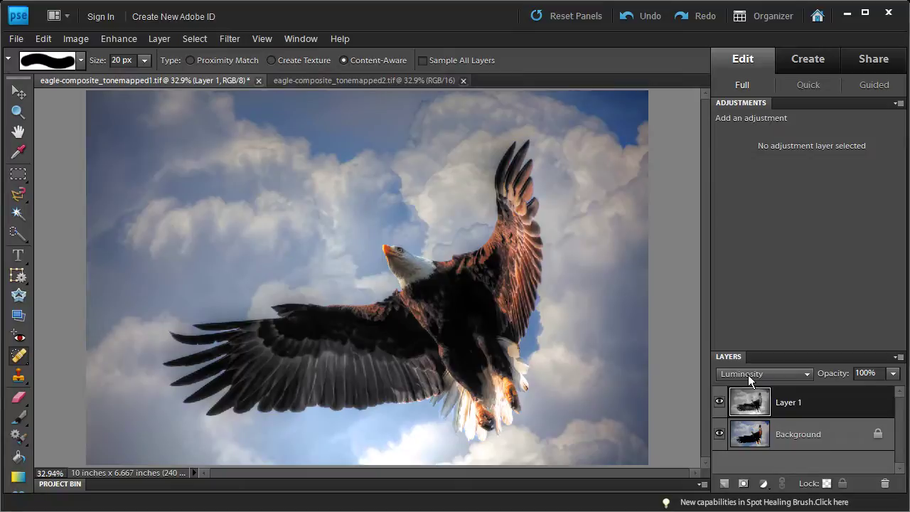
click(894, 379)
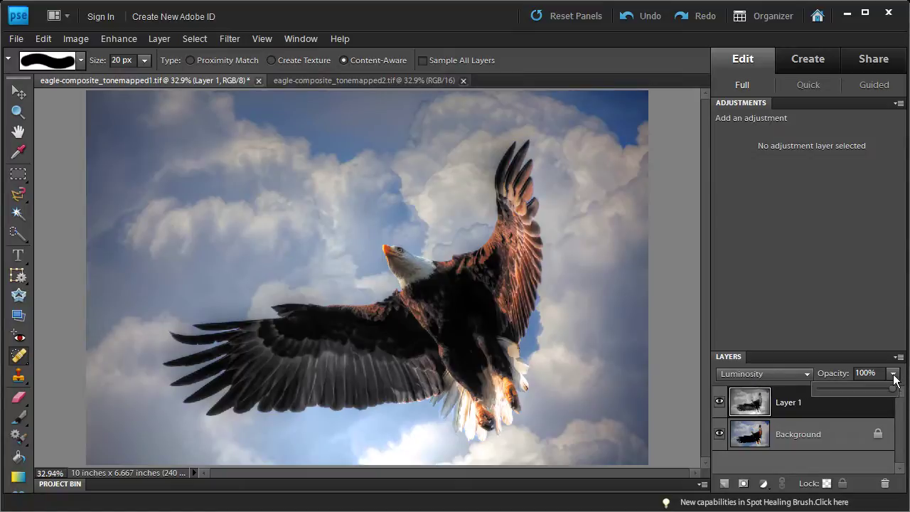
drag(894, 390, 853, 396)
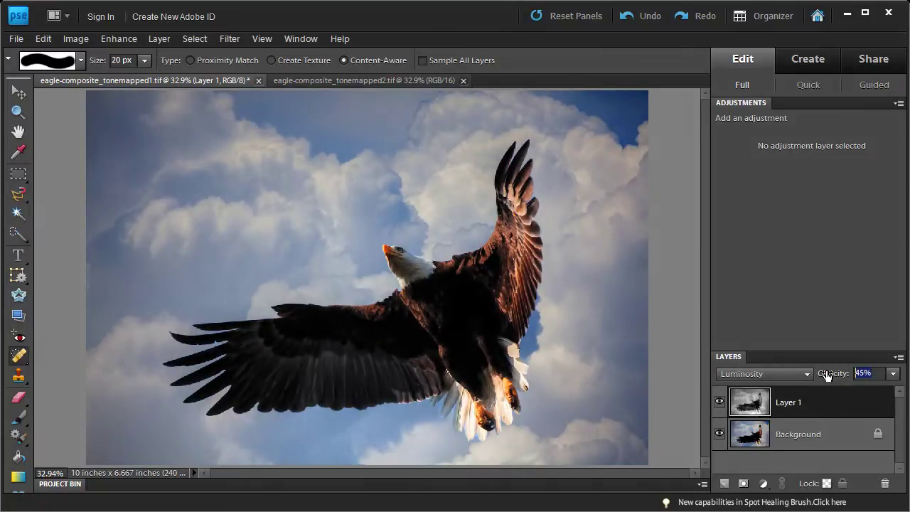
text(40)
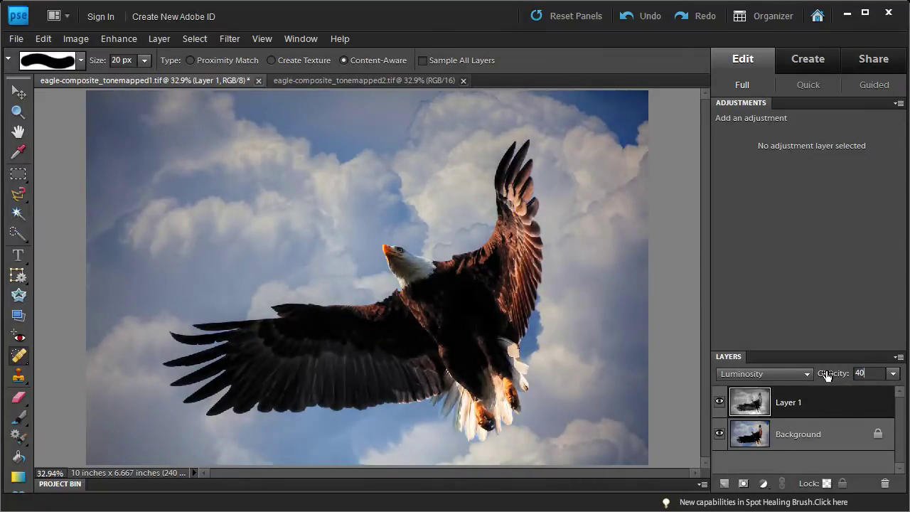
key(Return)
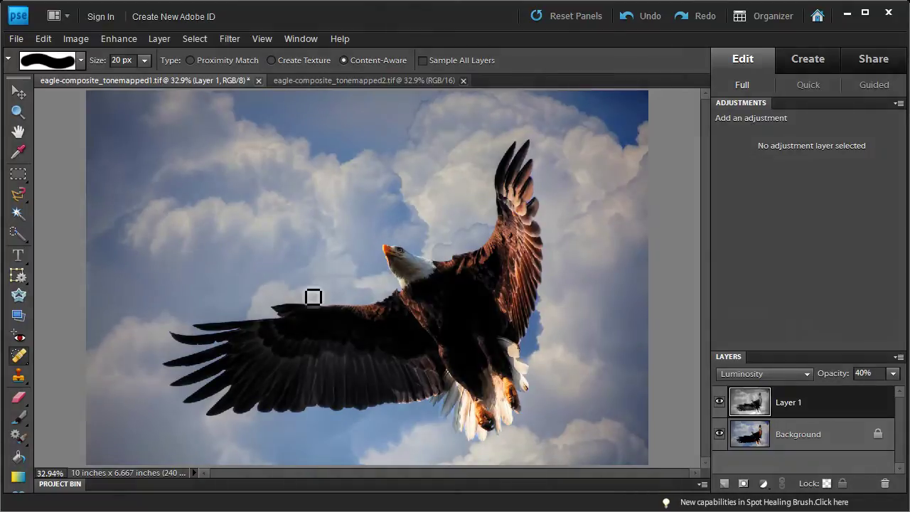
Step: Flatten the image and duplicate the Background layer
click(159, 39)
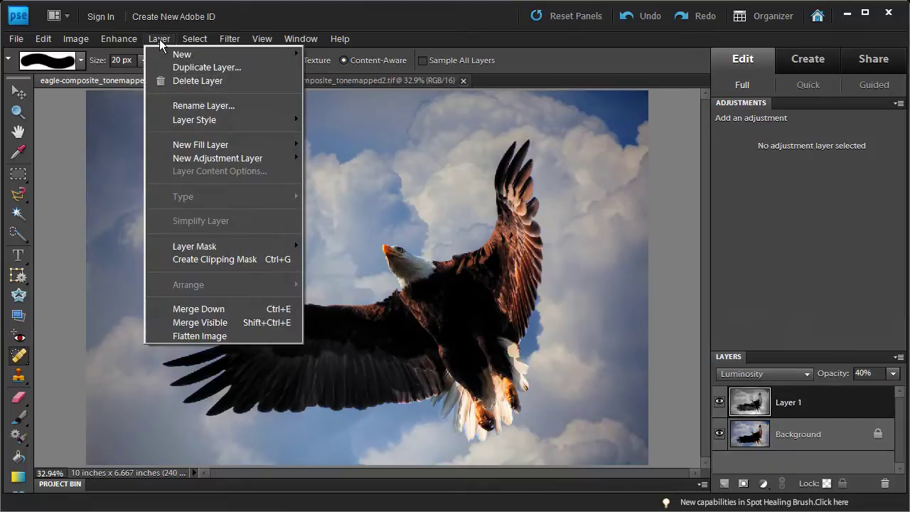
click(247, 336)
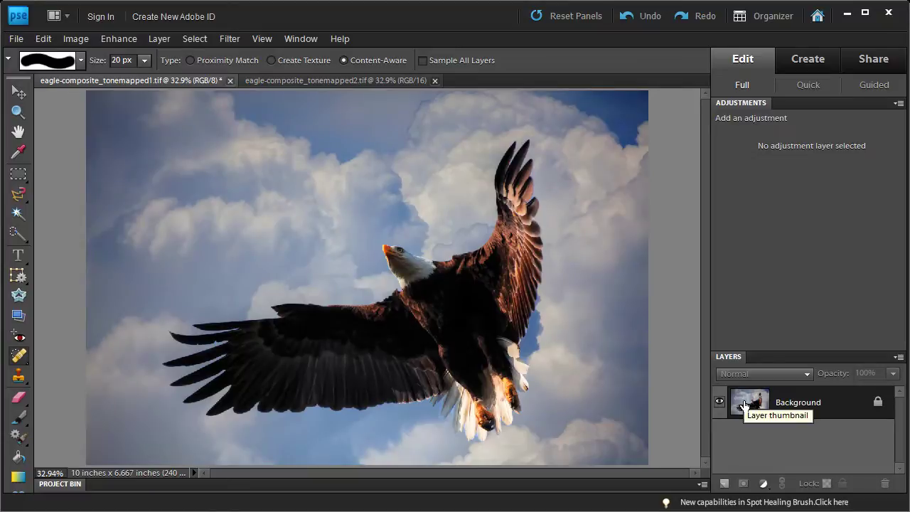
drag(744, 406, 745, 401)
key(ctrl+j)
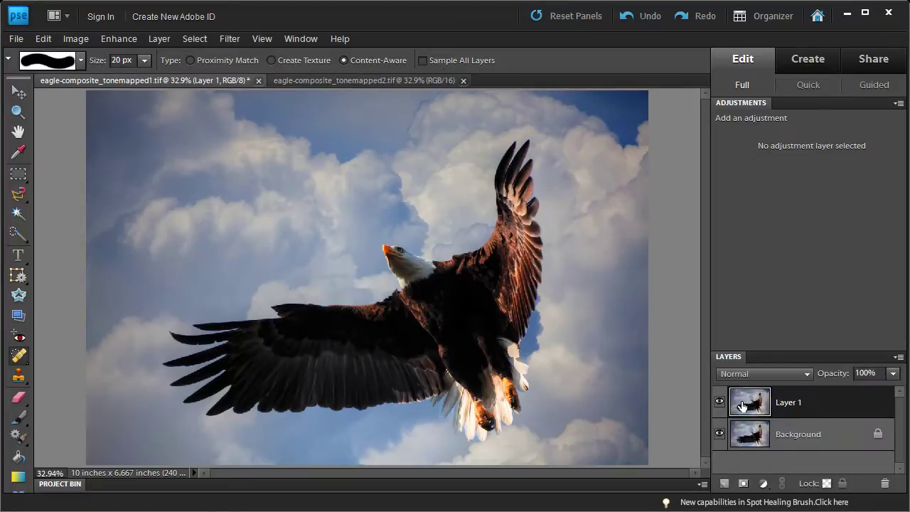
Step: Apply Topaz Adjust 5 to Layer 1 with the Neutralizer preset from the Adjust 4 Preset List, comparing the before and after views
click(229, 39)
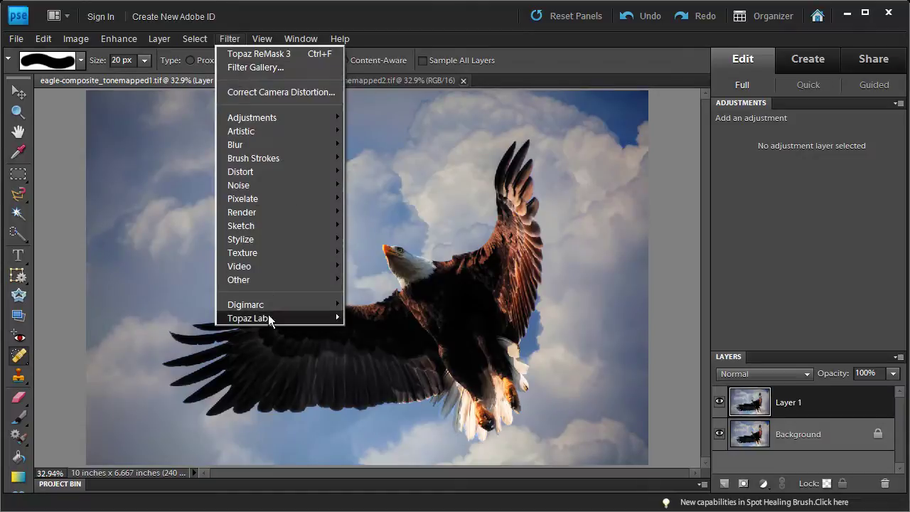
mouse_move(269, 318)
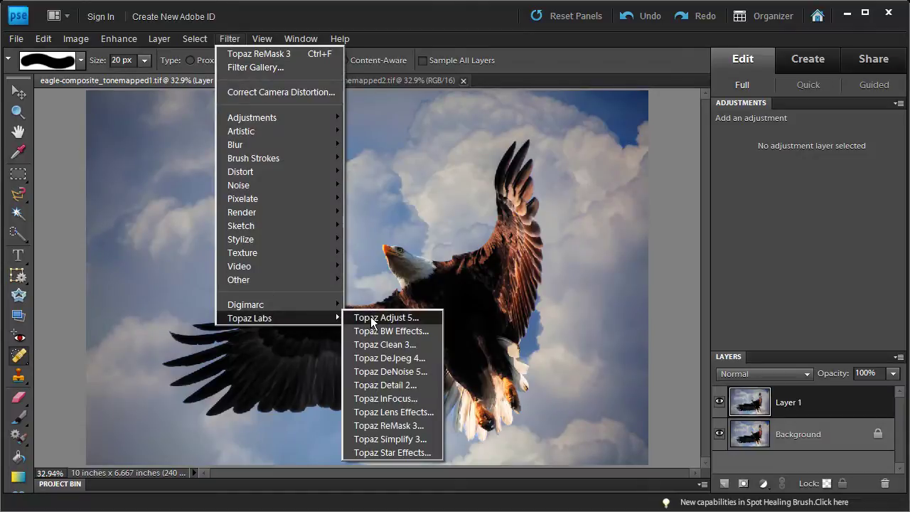
click(371, 320)
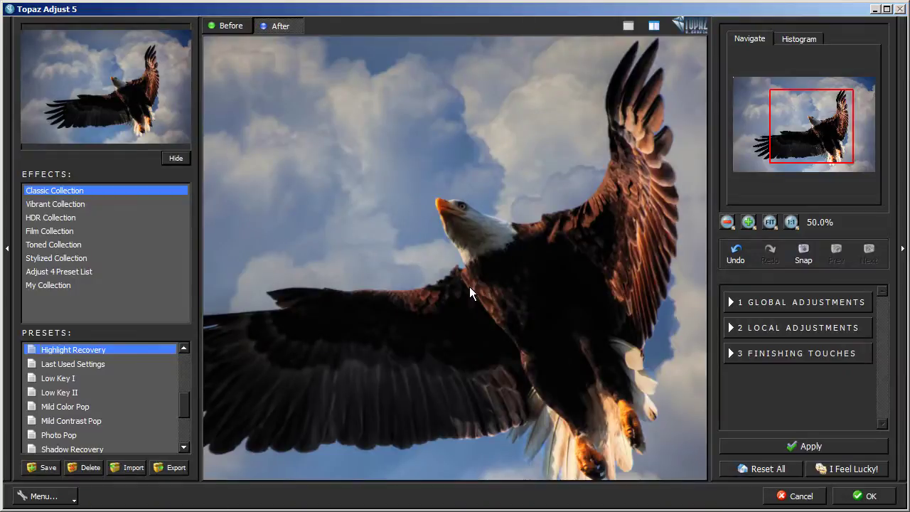
click(74, 273)
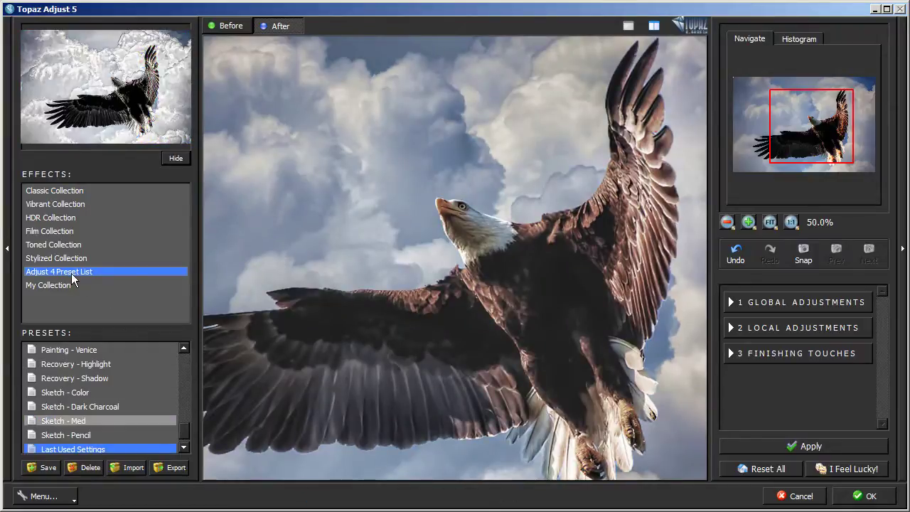
drag(184, 436, 185, 405)
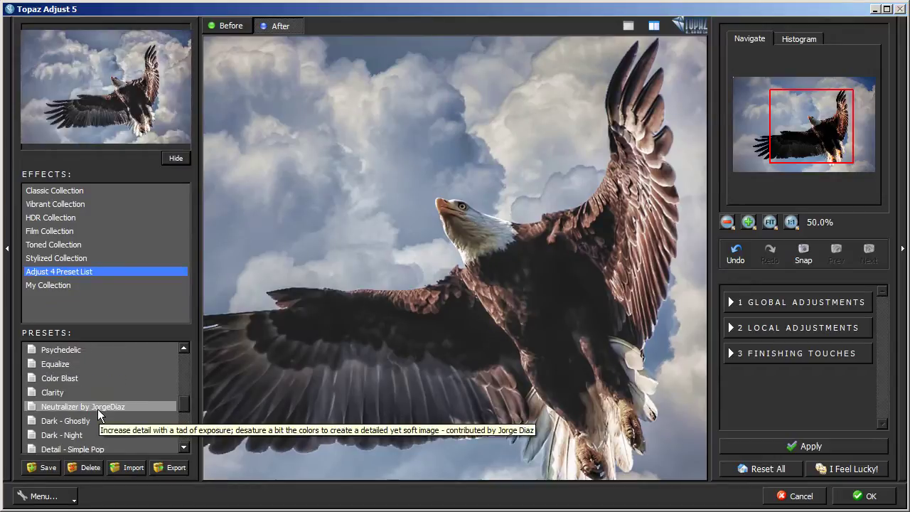
click(98, 409)
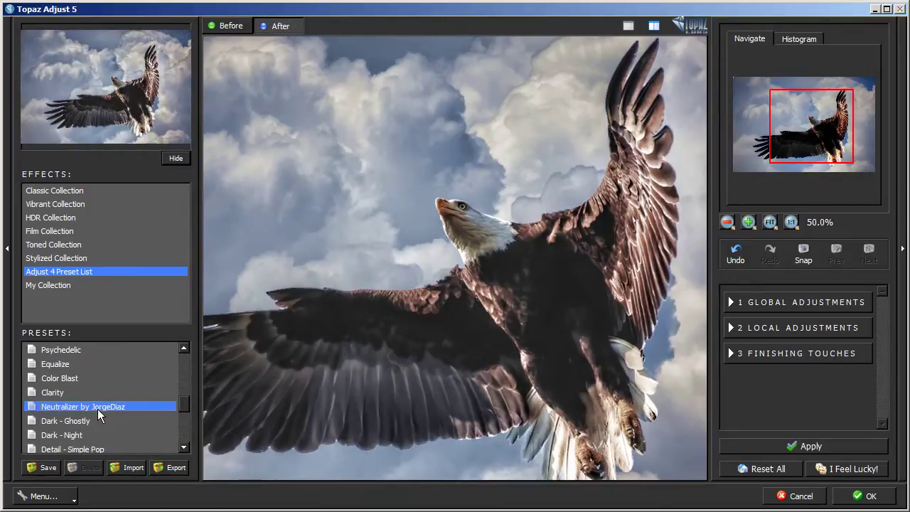
click(225, 26)
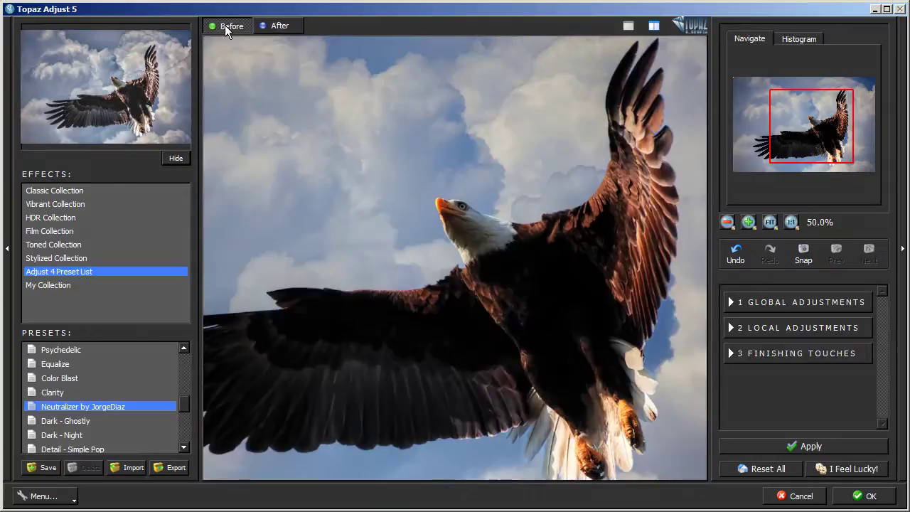
click(274, 26)
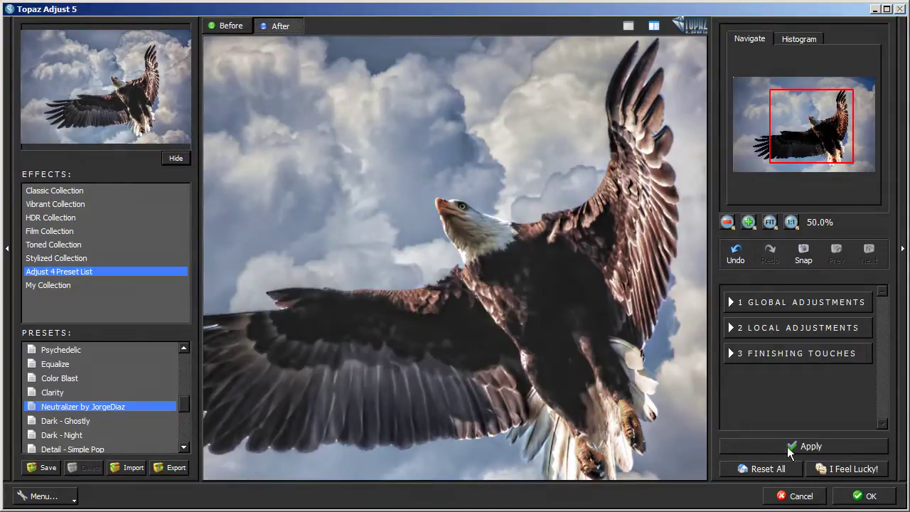
click(854, 503)
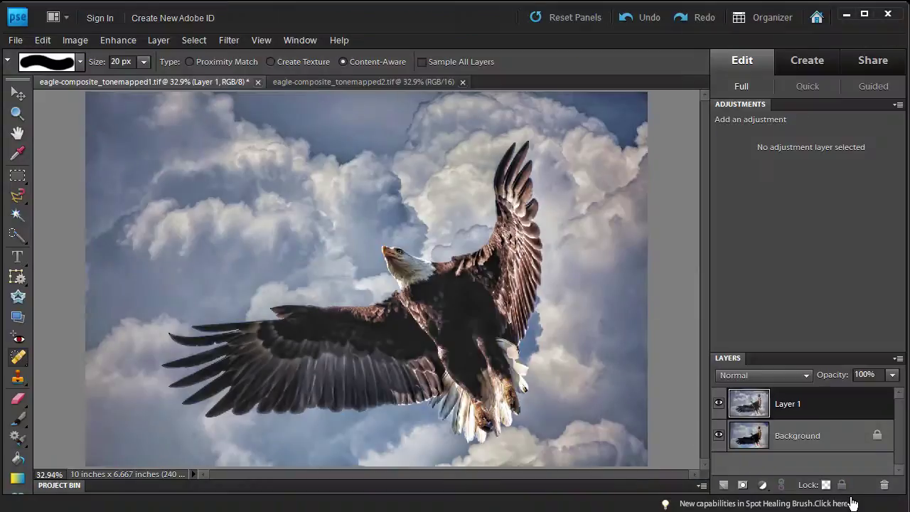
Step: Blend the Topaz-adjusted Layer 1 in Luminosity mode at 25% opacity and compare the image with and without it
click(794, 374)
click(759, 363)
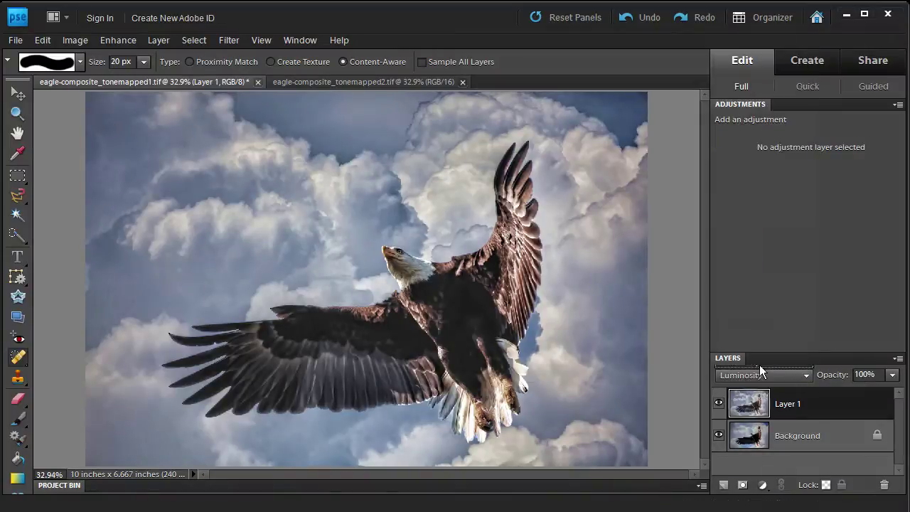
click(894, 375)
drag(893, 390, 835, 401)
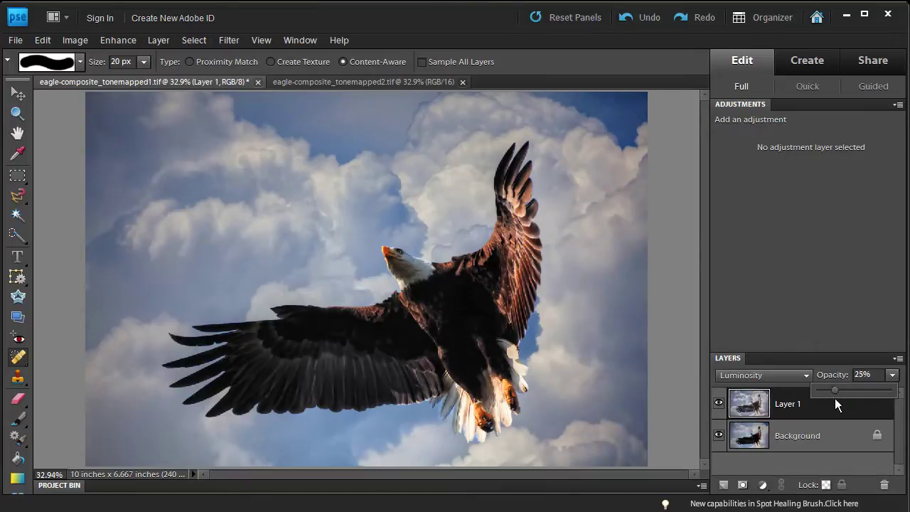
click(719, 404)
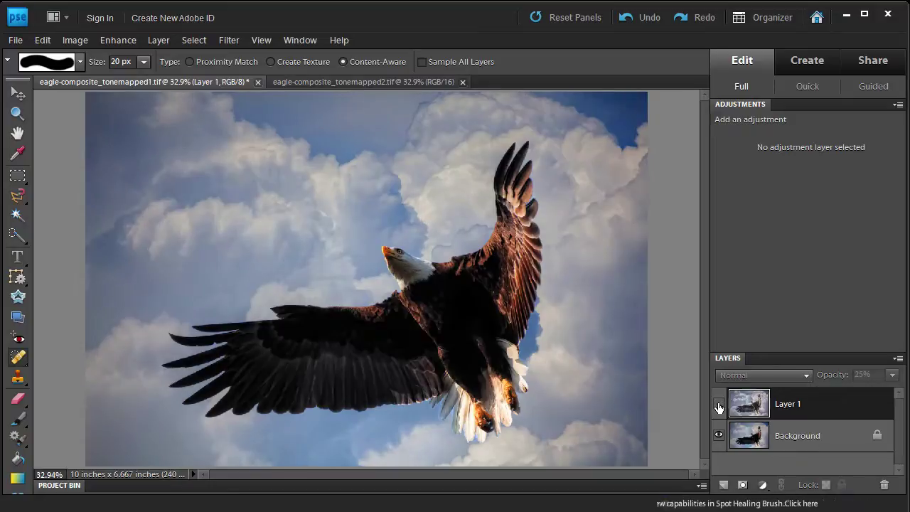
click(719, 404)
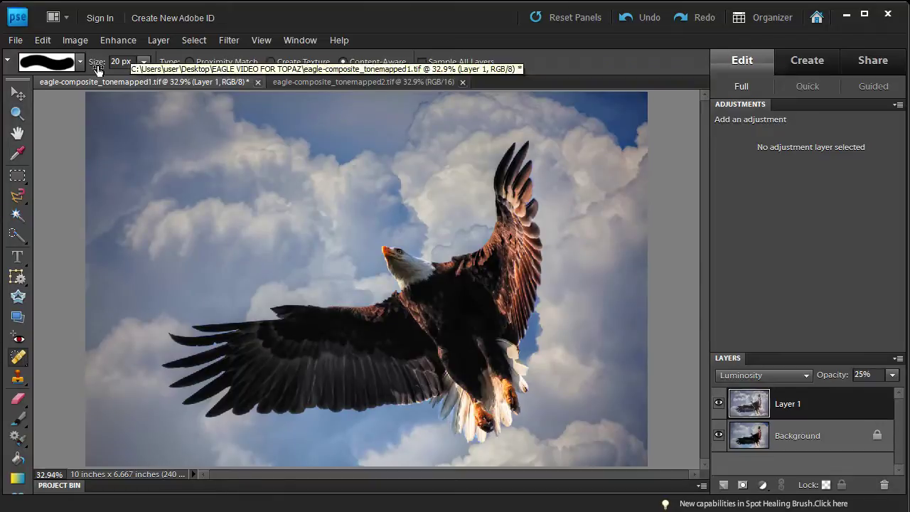
Step: Flatten the Topaz-adjusted layer into the image and duplicate the resulting Background layer
click(147, 40)
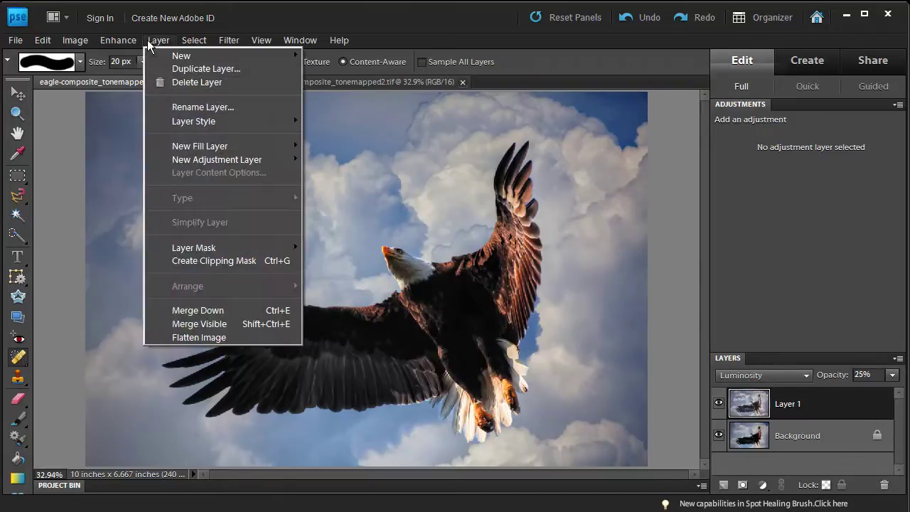
click(227, 339)
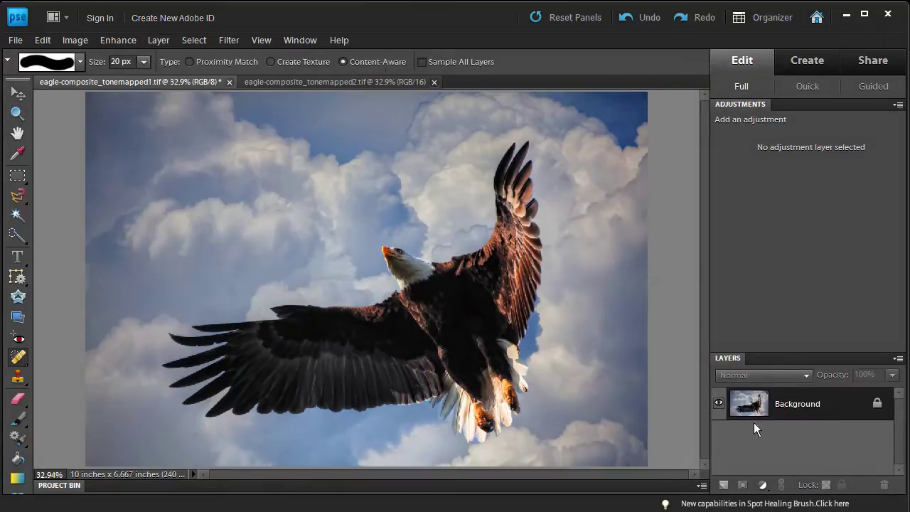
key(ctrl+z)
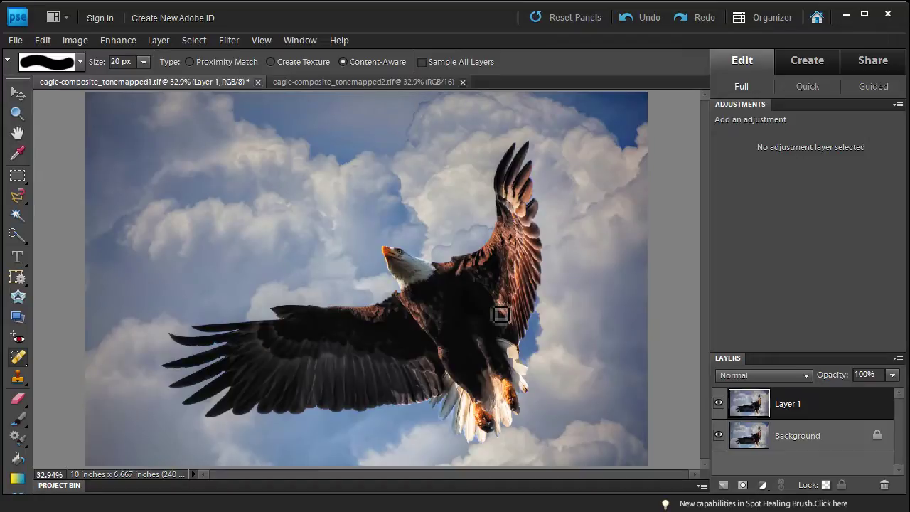
Step: Set Layer 1 to Screen blending and add a layer mask inverted to black
click(758, 376)
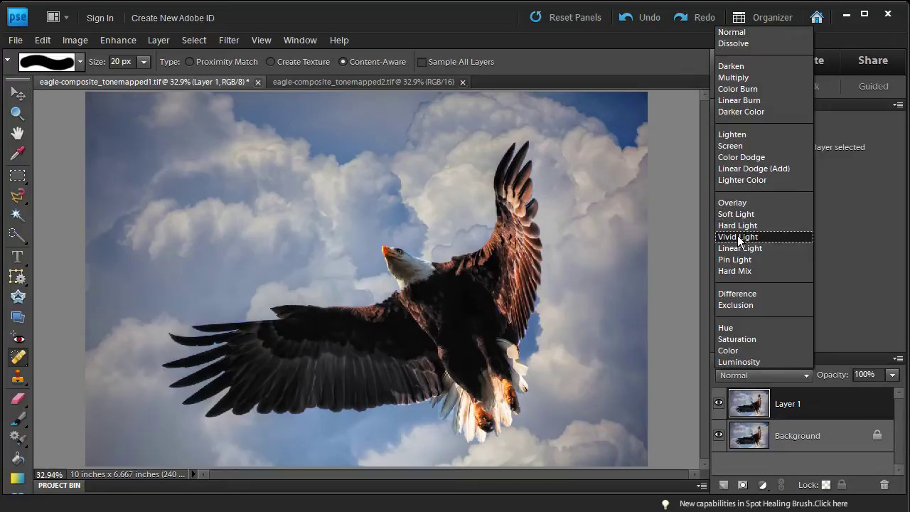
click(733, 147)
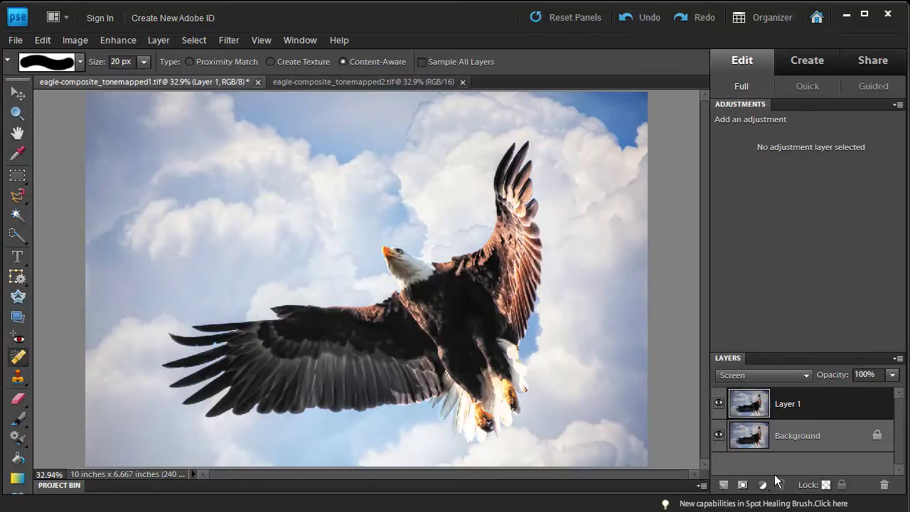
click(742, 484)
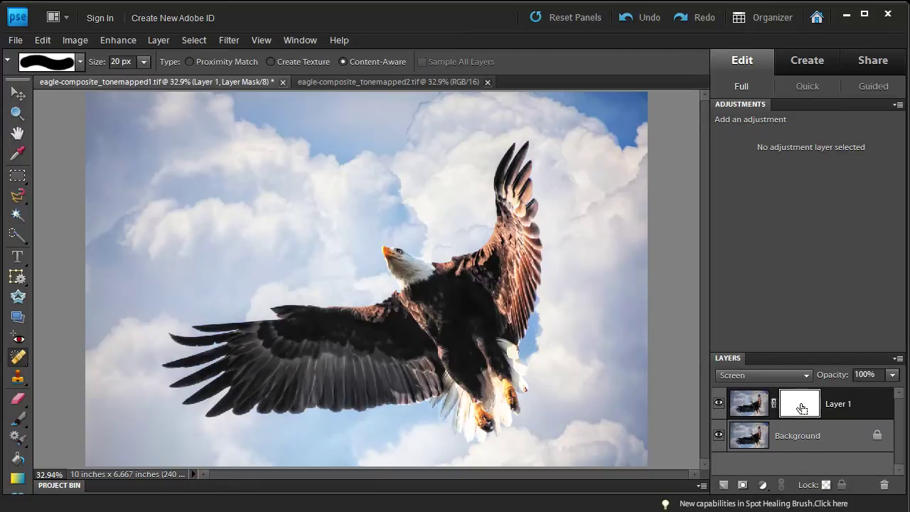
key(ctrl+i)
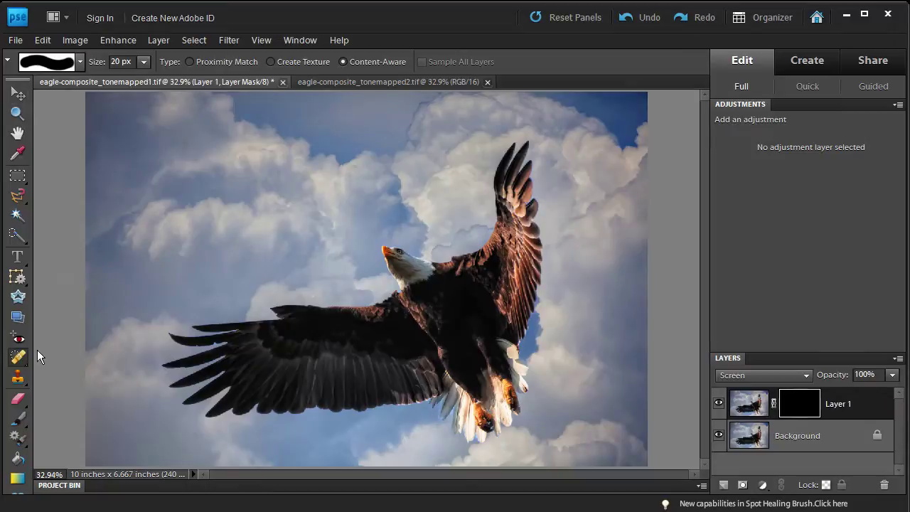
Step: Paint on Layer 1's mask over the eagle's eye and face with a soft 20% opacity brush, starting at 25 px, to lighten them
click(31, 421)
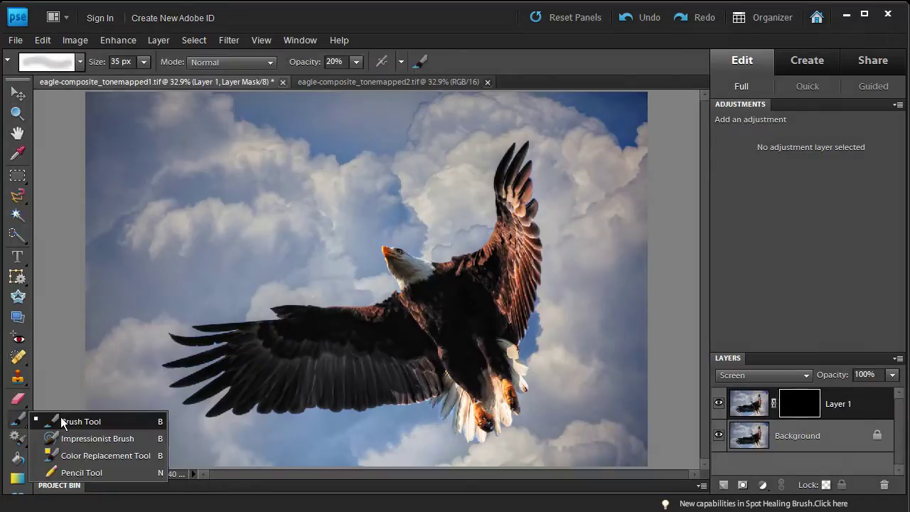
click(60, 426)
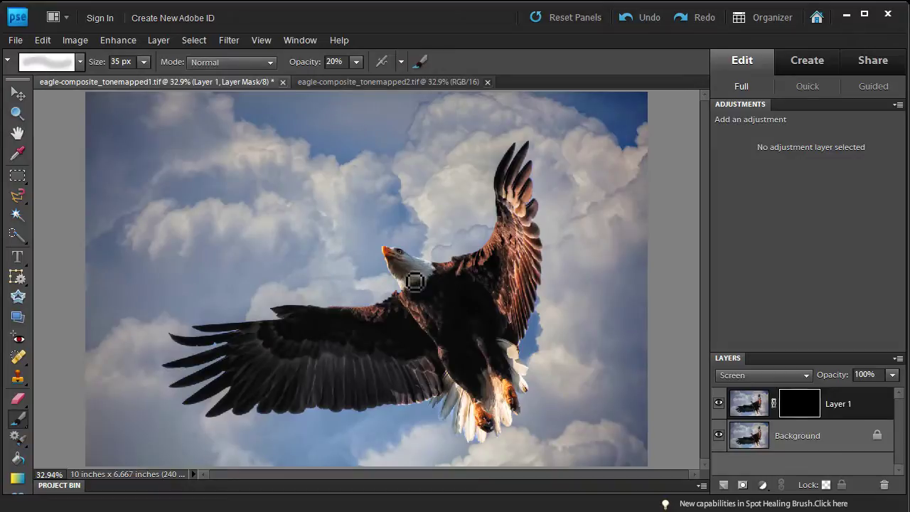
key(z)
drag(367, 229, 473, 341)
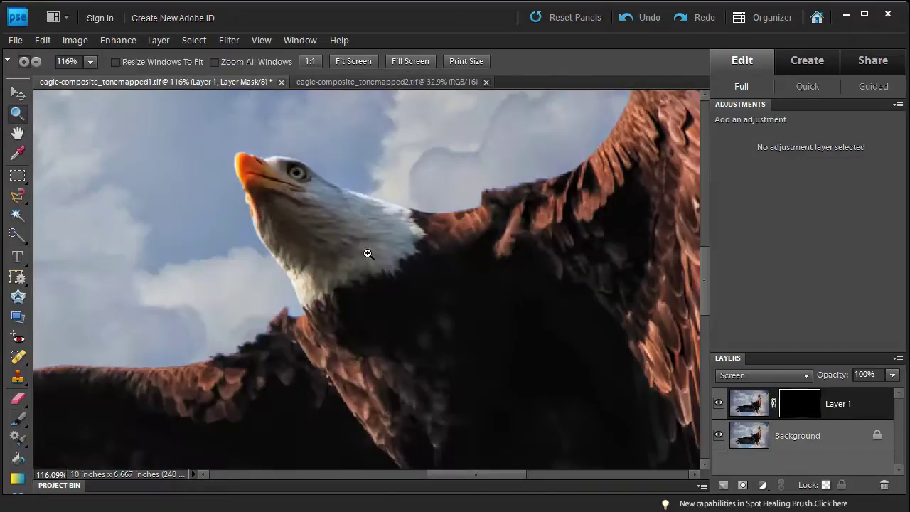
key(b)
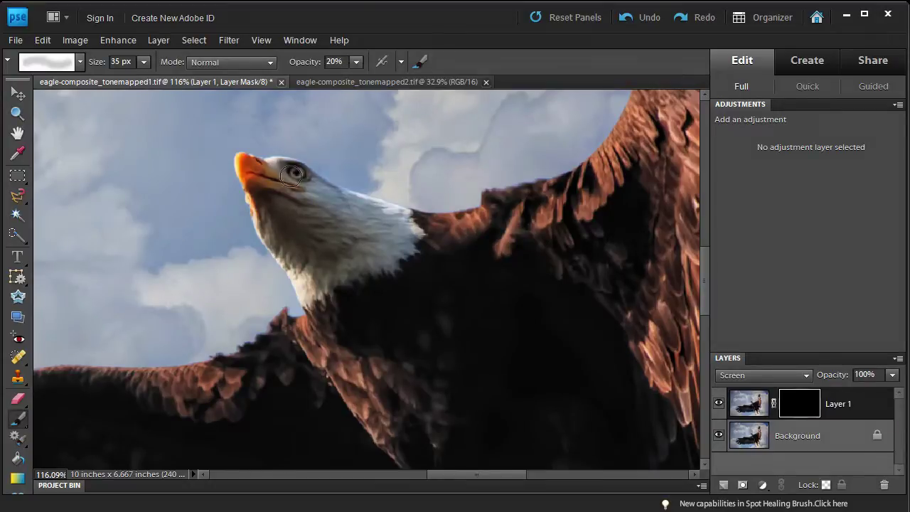
key(bracketleft)
key(bracketleft)
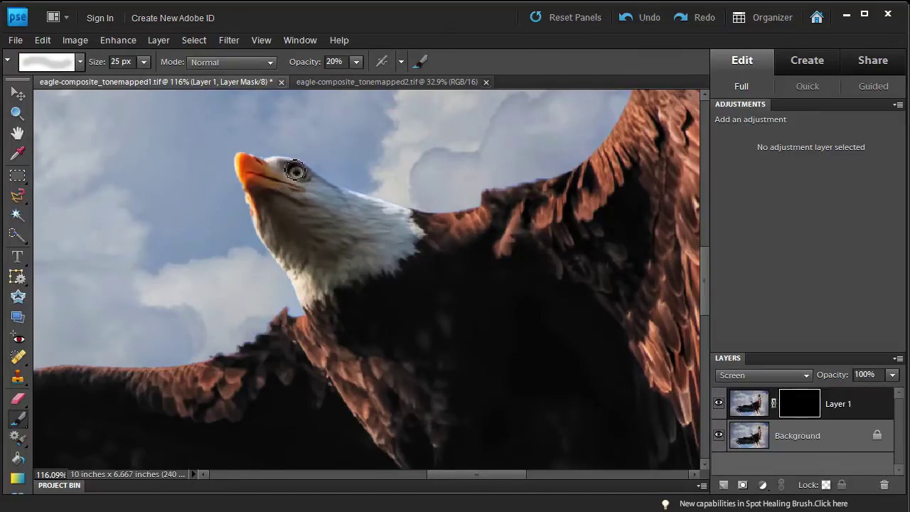
mouse_move(290, 172)
mouse_down()
mouse_move(313, 178)
mouse_move(282, 173)
mouse_move(321, 192)
mouse_up()
key(bracketright)
mouse_move(266, 201)
mouse_down()
mouse_move(302, 269)
mouse_move(273, 216)
mouse_move(335, 259)
mouse_move(368, 248)
mouse_move(278, 206)
mouse_up()
key(bracketright)
key(bracketright)
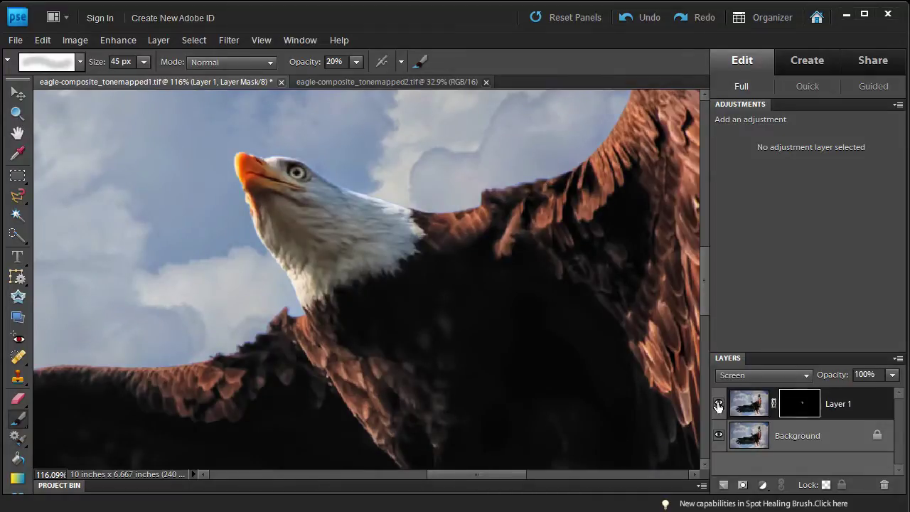
Step: Compare the eagle's head with and without the masked Screen layer, both close up and in the whole image
click(718, 405)
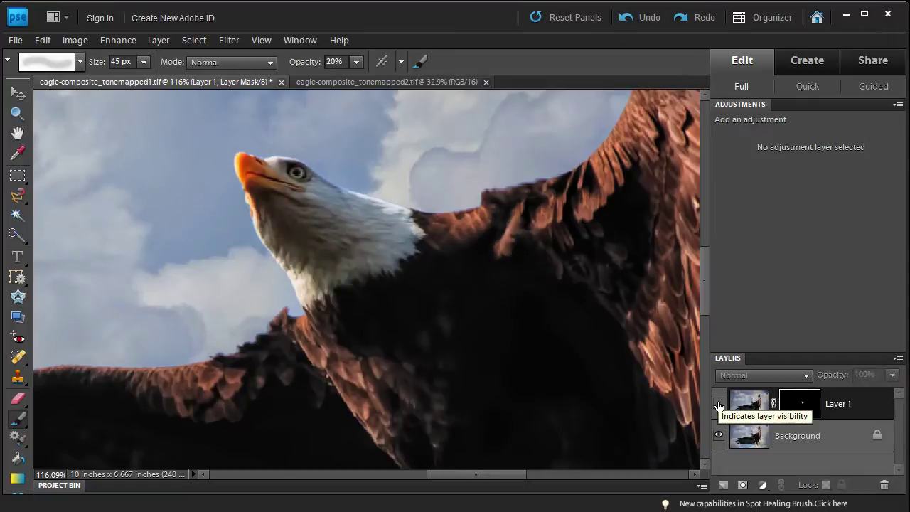
click(719, 405)
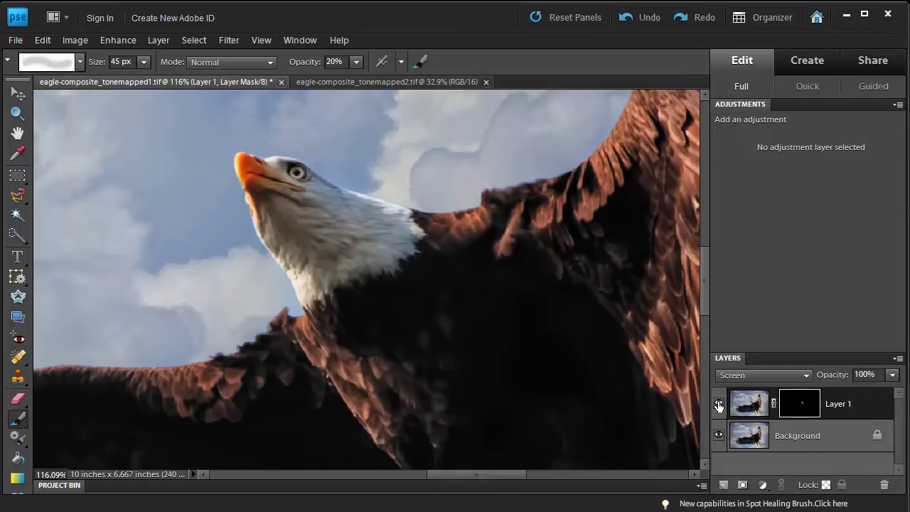
key(ctrl+alt+0)
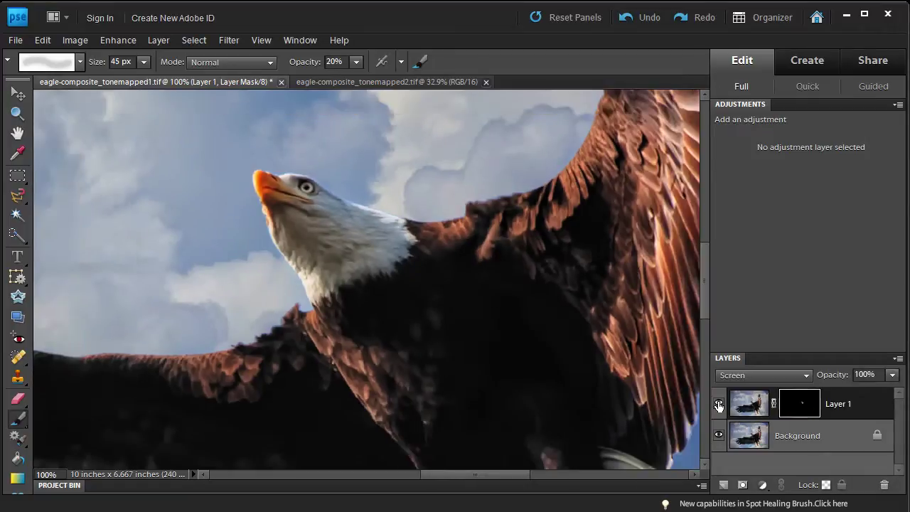
key(ctrl+minus)
key(ctrl+minus)
key(ctrl+minus)
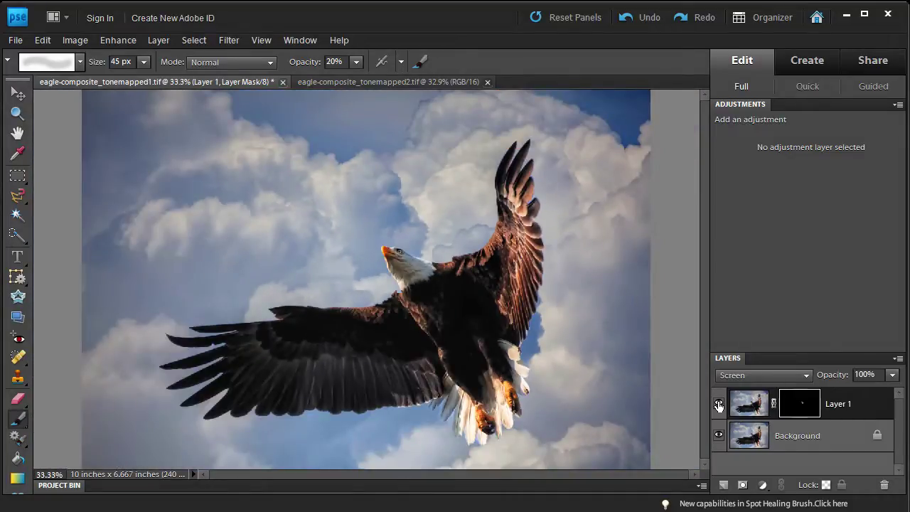
click(719, 405)
click(719, 405)
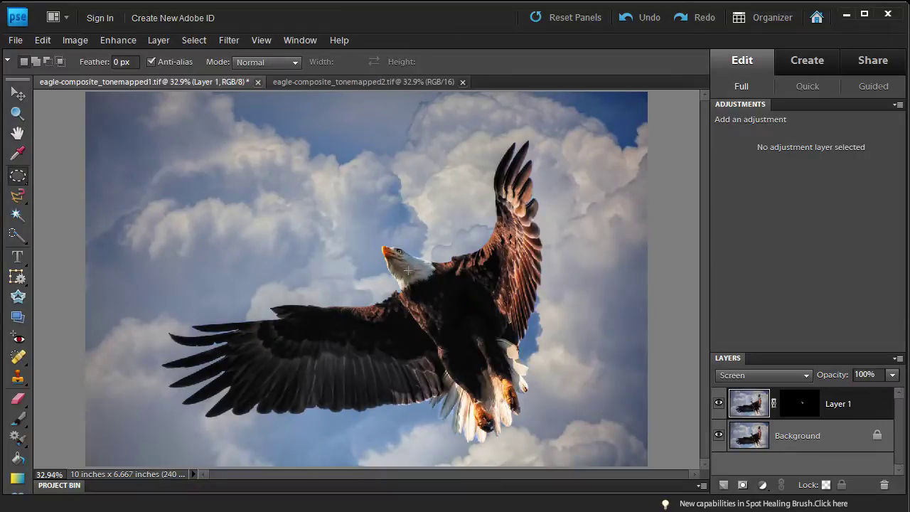
Step: Flatten the image and copy an elliptical selection of the eagle's eye to a new layer
key(z)
drag(371, 238, 416, 276)
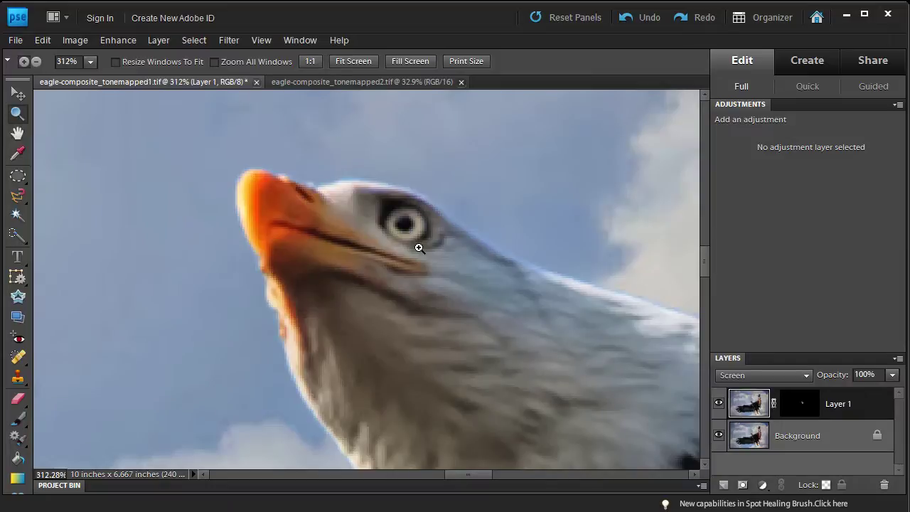
click(159, 40)
click(191, 336)
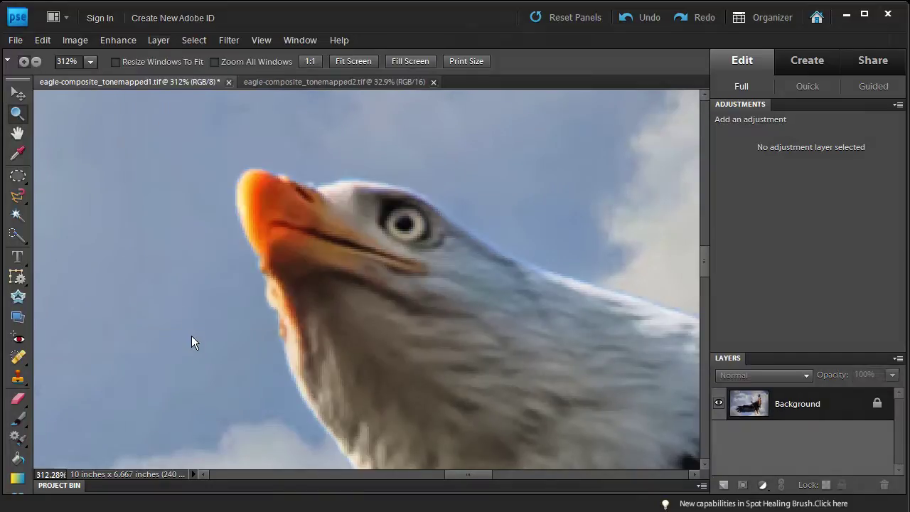
click(18, 176)
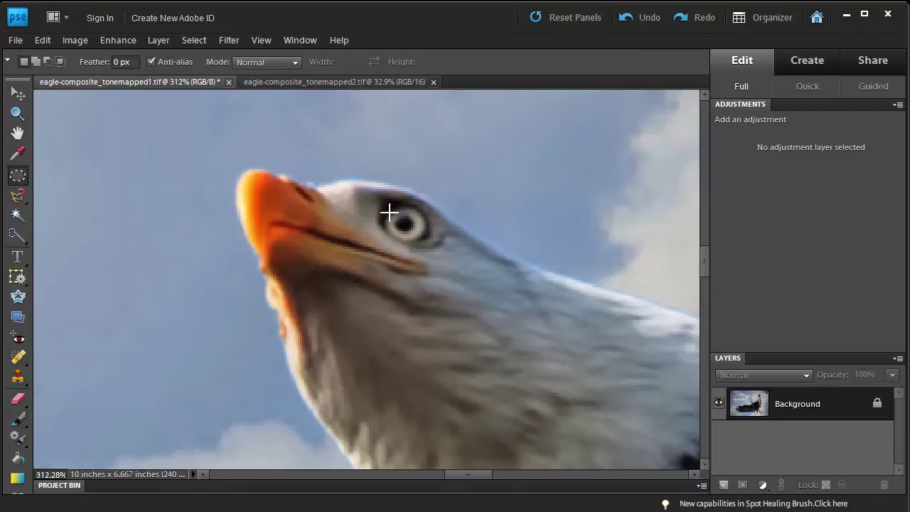
drag(384, 207, 421, 239)
key(ctrl+j)
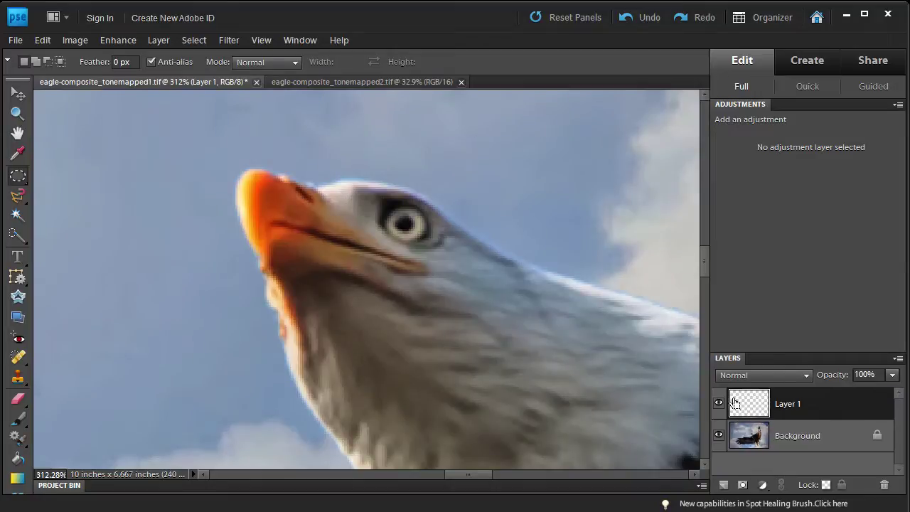
Step: Colorize the eye layer yellow using Hue/Saturation with Hue 41, Saturation 54 and Lightness -7
key(ctrl+u)
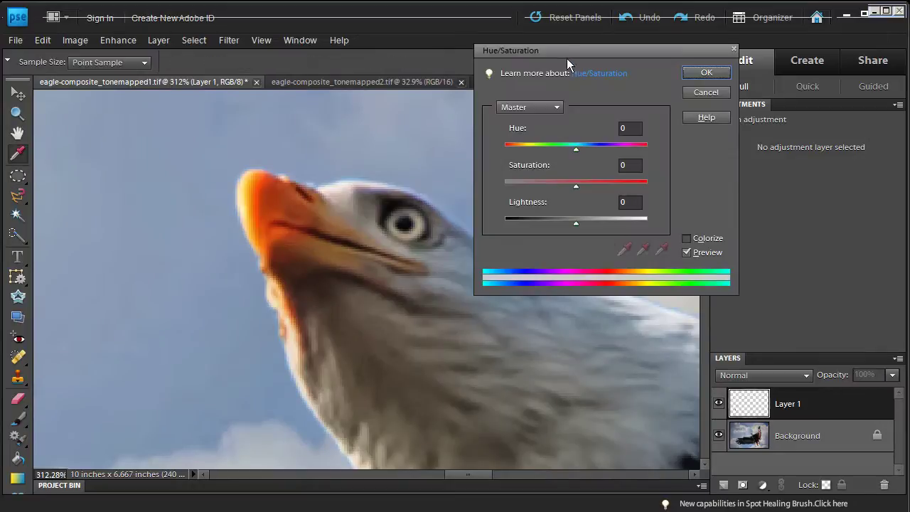
drag(569, 53, 465, 131)
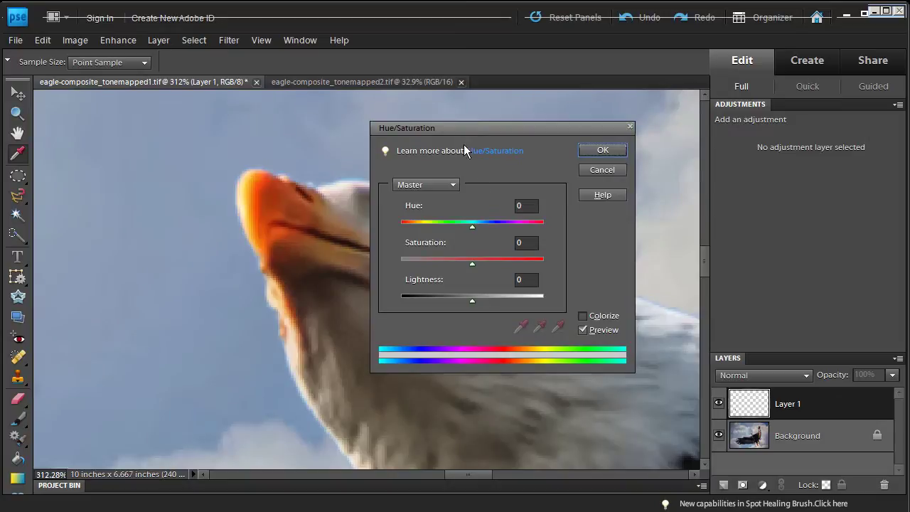
drag(480, 128, 564, 131)
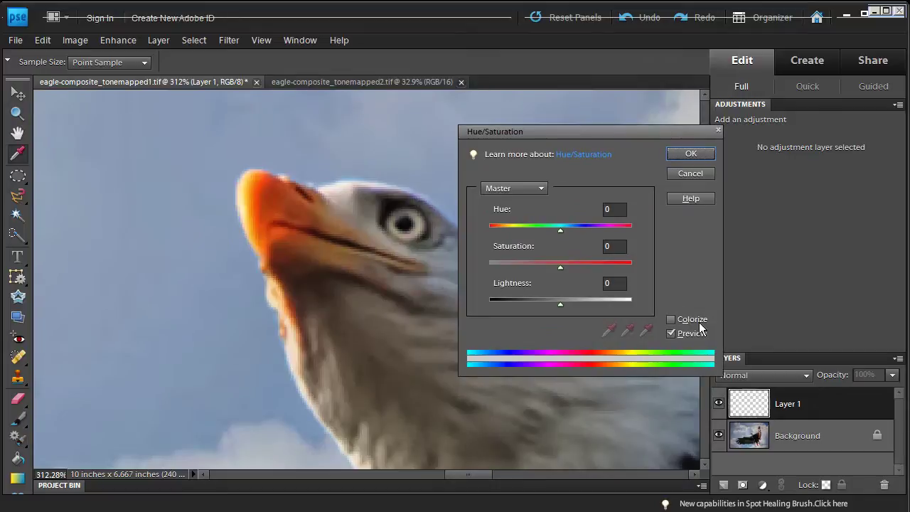
click(671, 320)
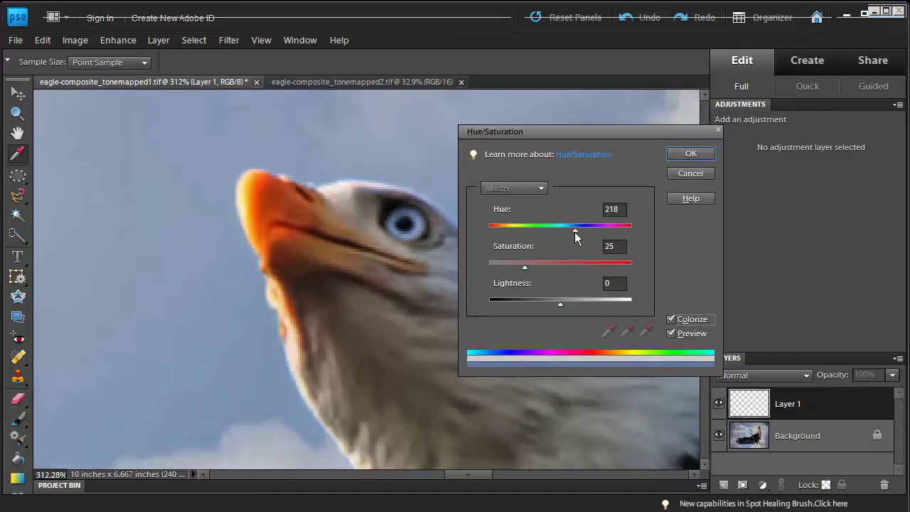
drag(575, 232, 511, 237)
drag(525, 266, 556, 307)
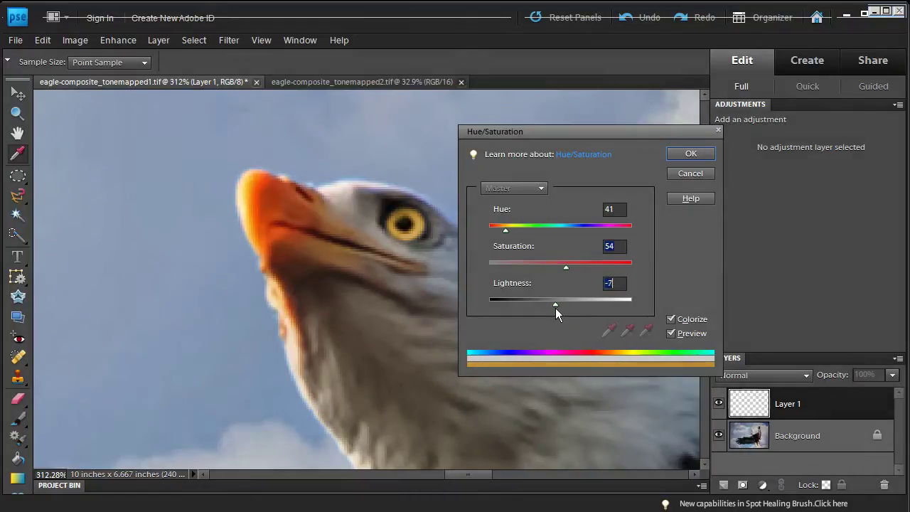
key(Return)
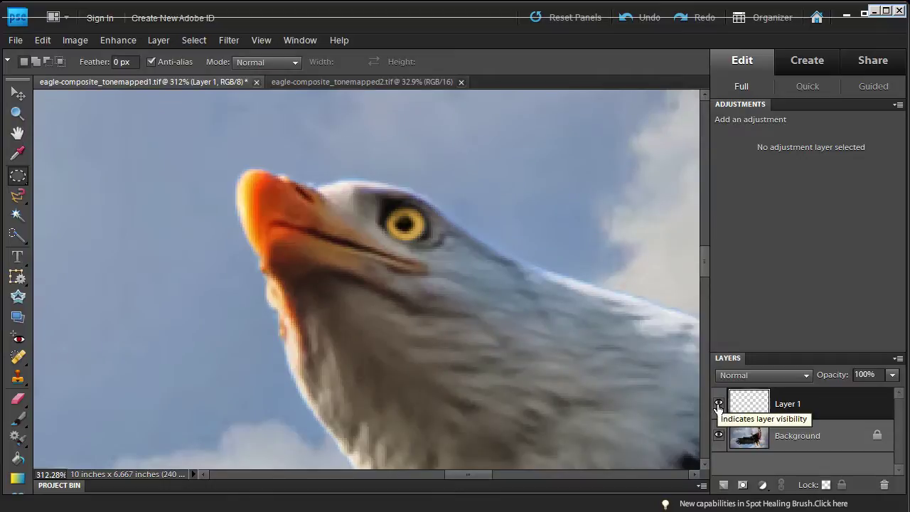
Step: Compare the image with and without the colorized eye layer, both close up and at full view
click(718, 403)
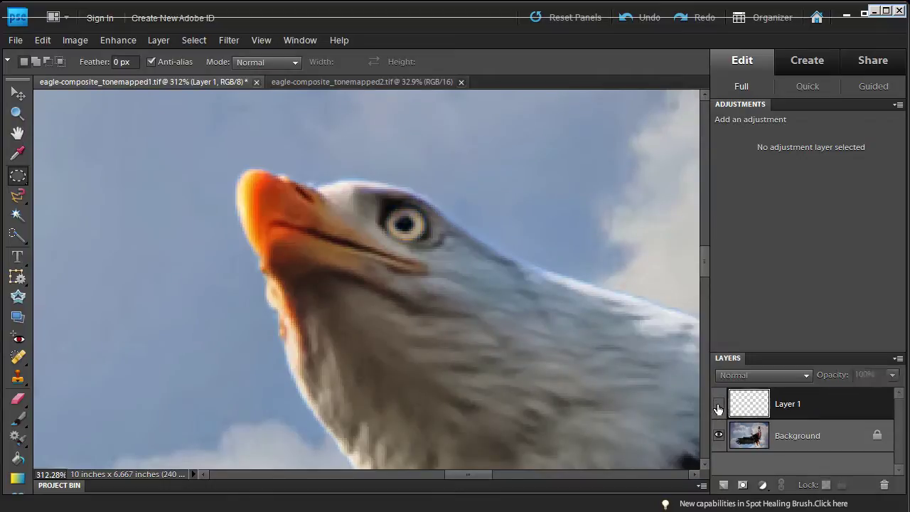
click(718, 405)
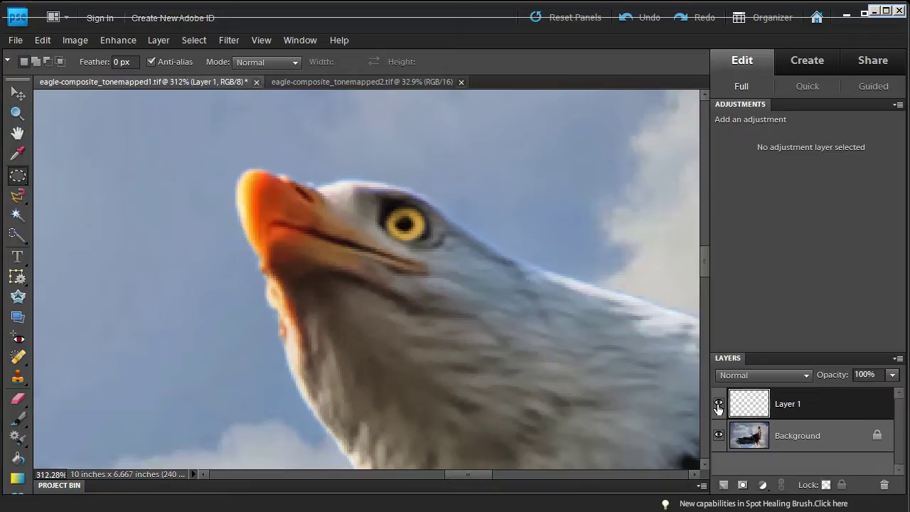
key(ctrl+0)
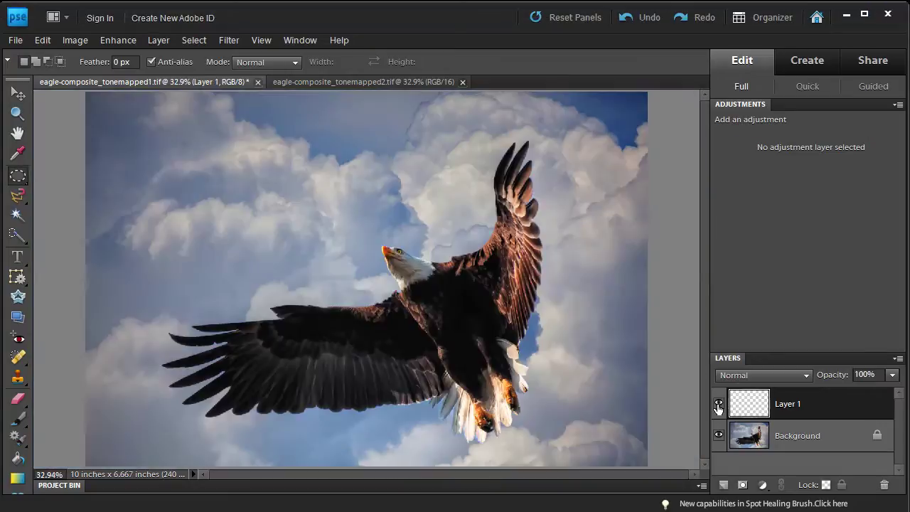
click(719, 404)
click(718, 404)
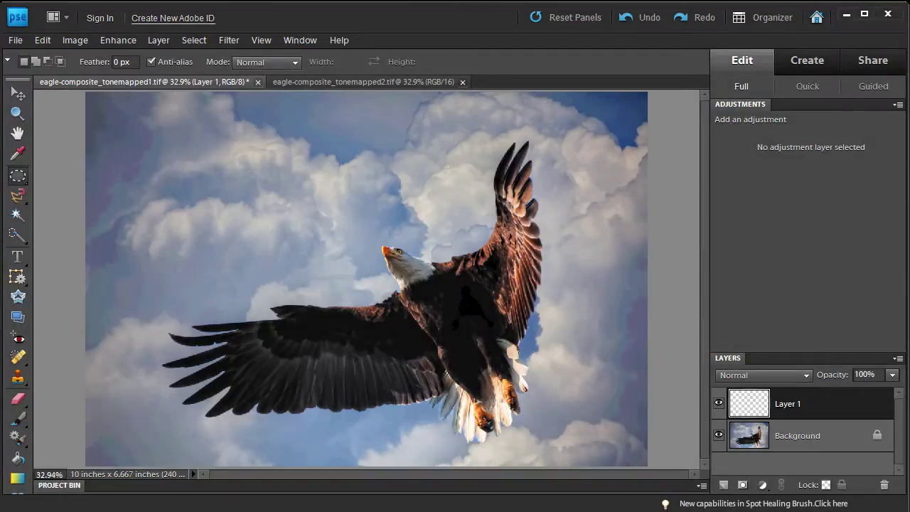
Step: Switch to Picasa Photo Viewer and review the images from eagle.jpg through eagle-tone-mapped.jpg, comparing the original with the final version
key(alt+Tab)
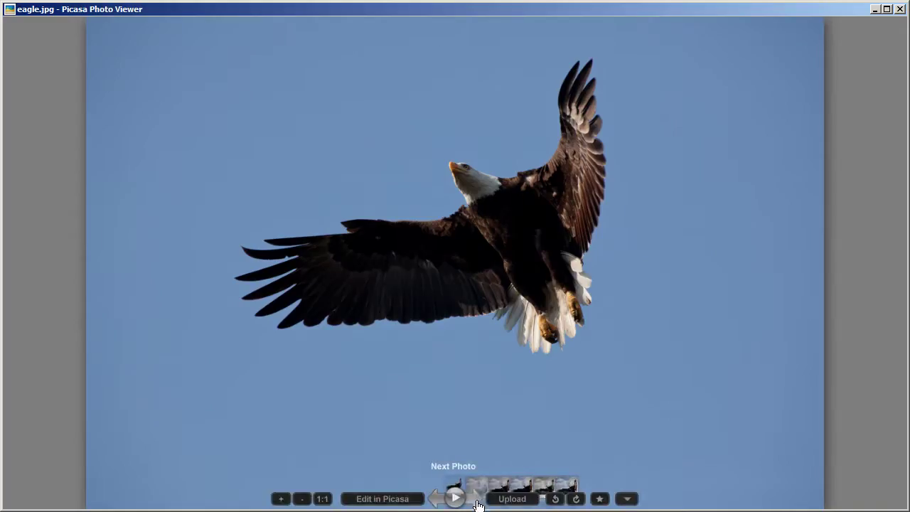
click(476, 502)
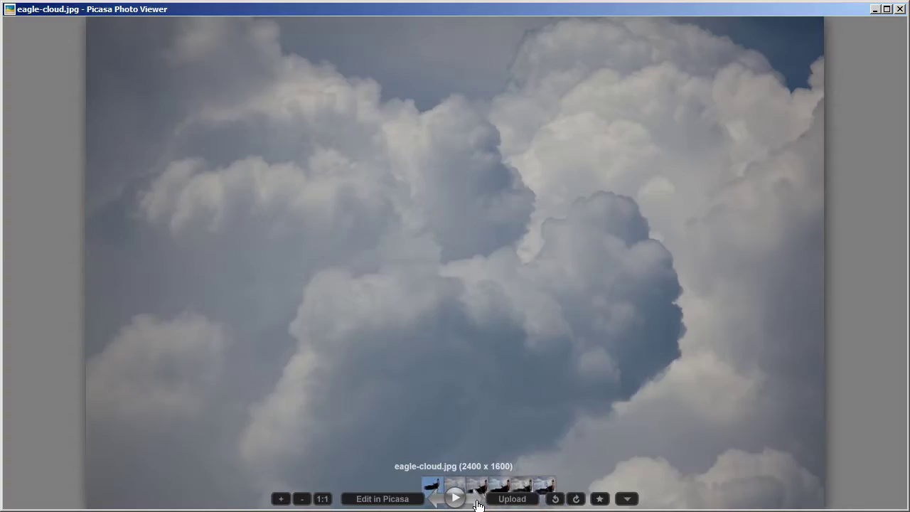
click(476, 502)
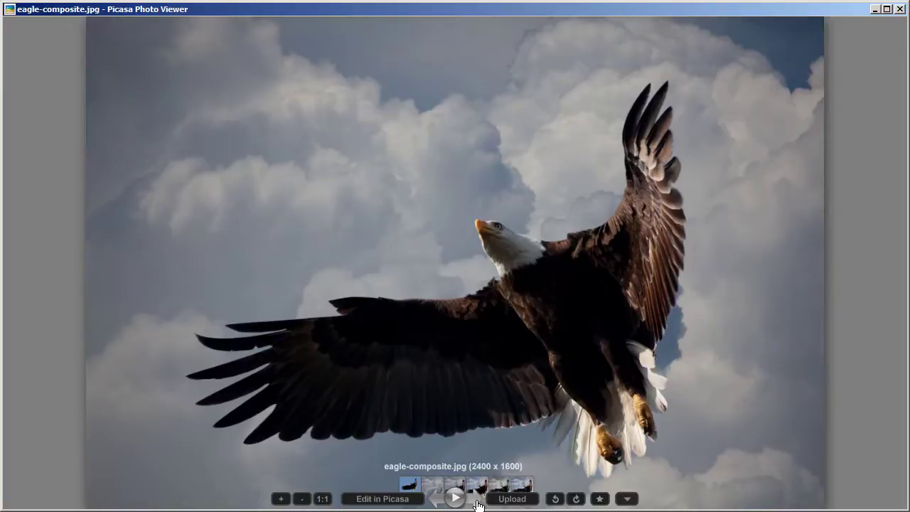
click(476, 502)
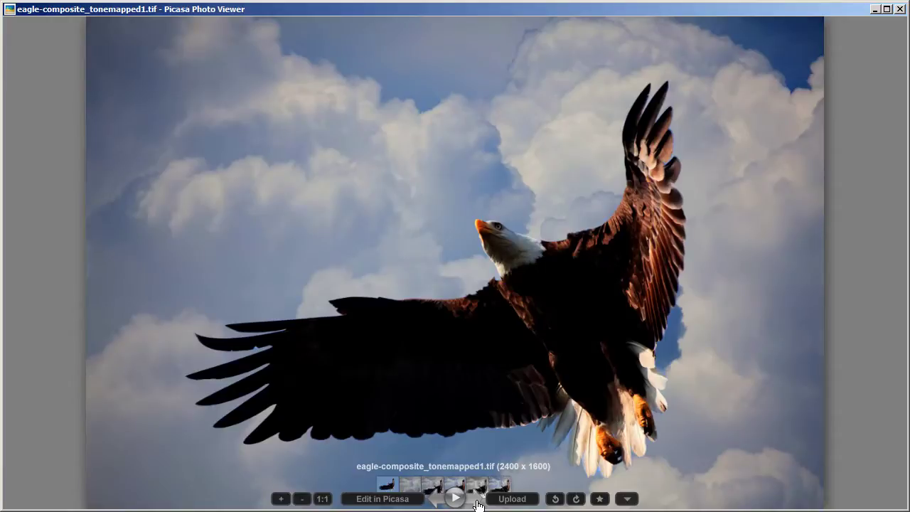
click(477, 504)
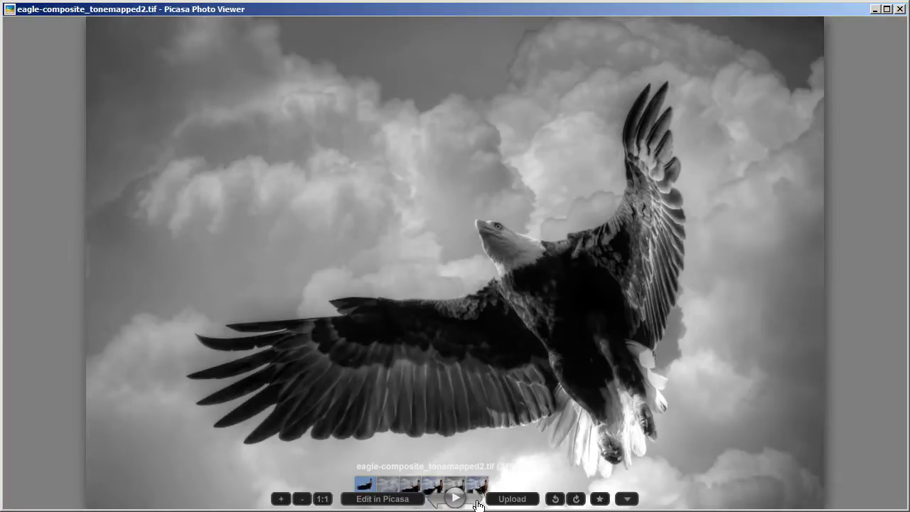
click(477, 504)
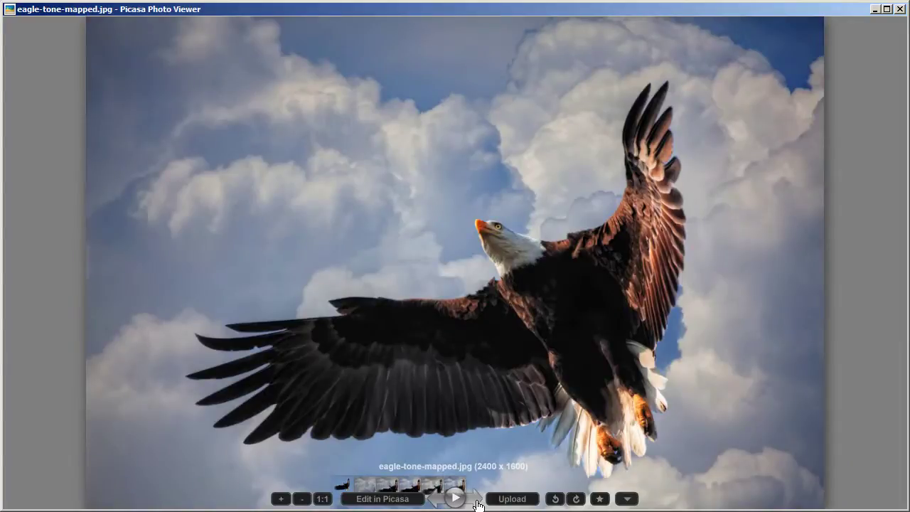
click(345, 487)
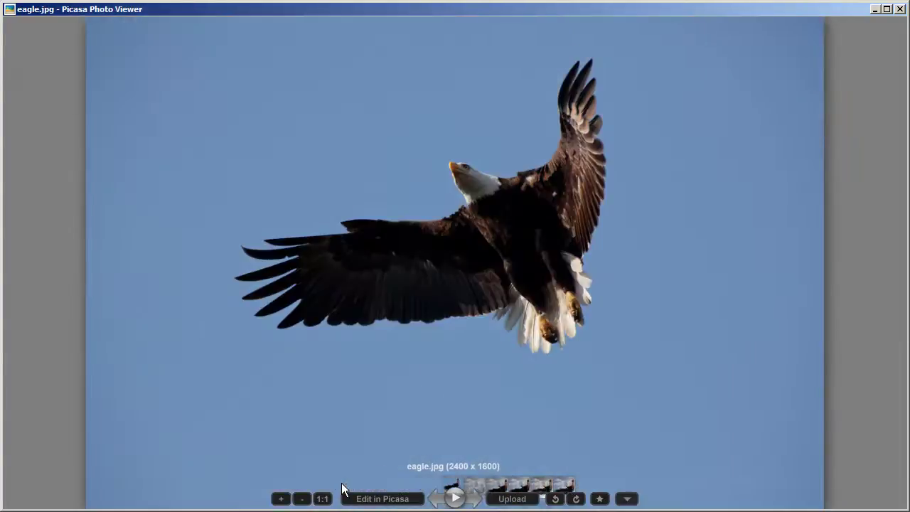
click(568, 487)
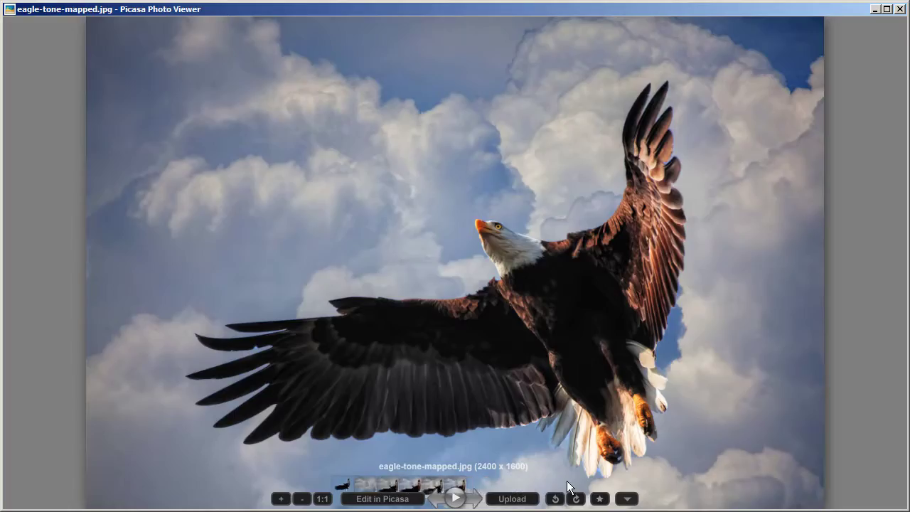